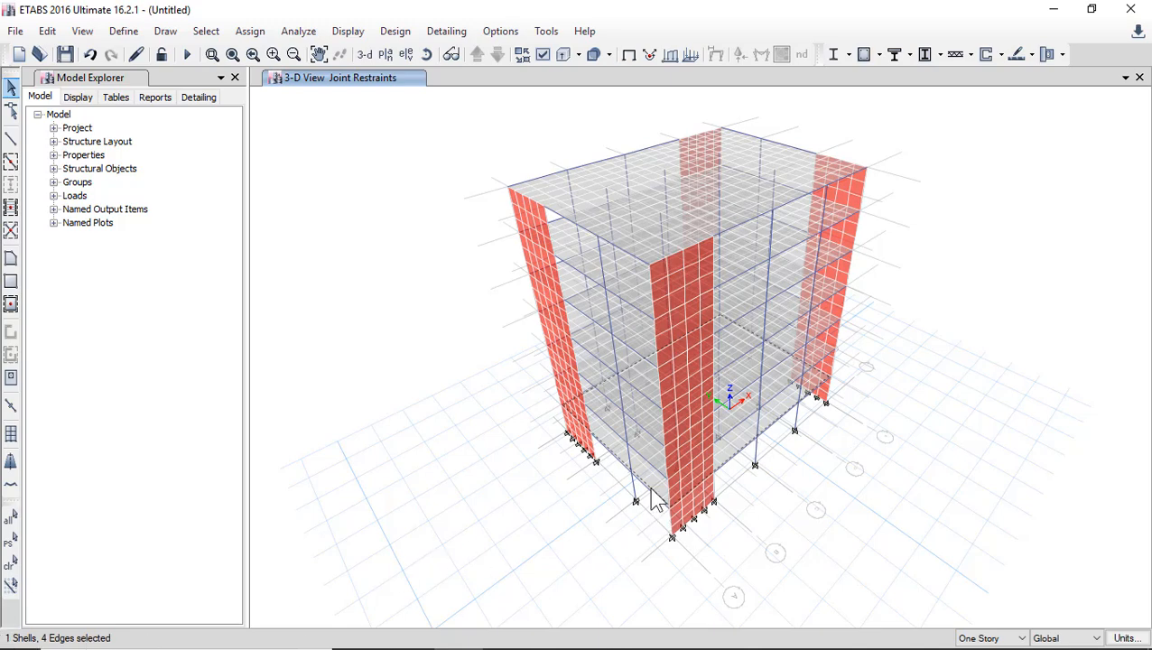
Deselect the lowest floor slab and set the story scope to Similar Stories.
click(655, 490)
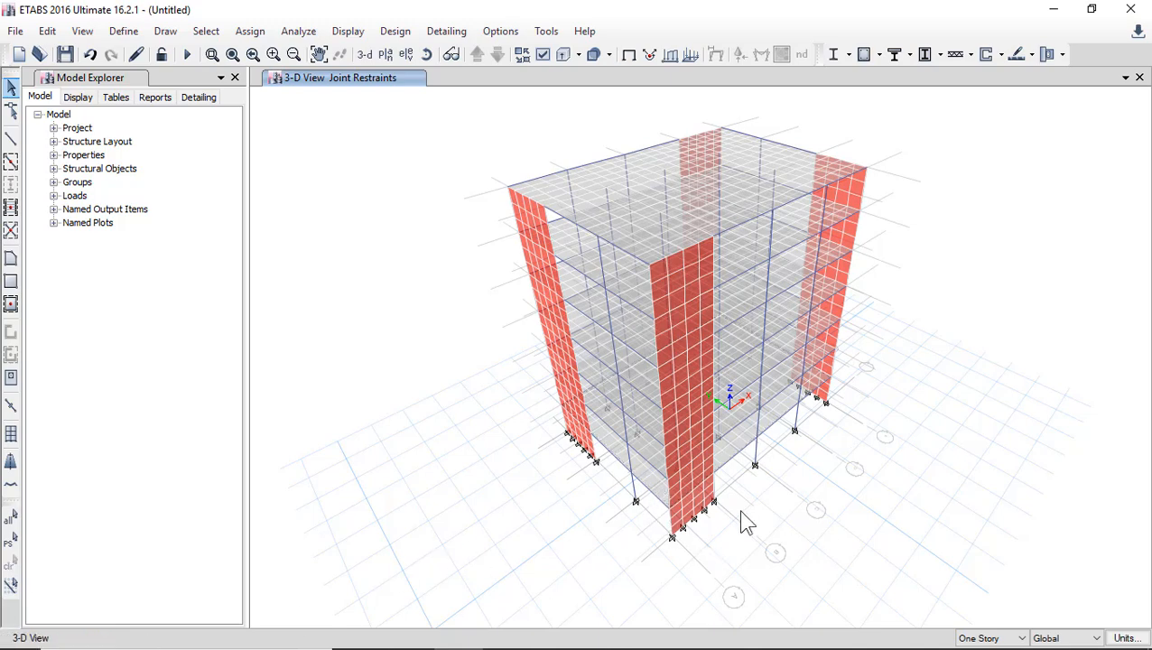
click(958, 639)
click(987, 624)
Edit the story data so that Level_2 is a master story.
click(47, 32)
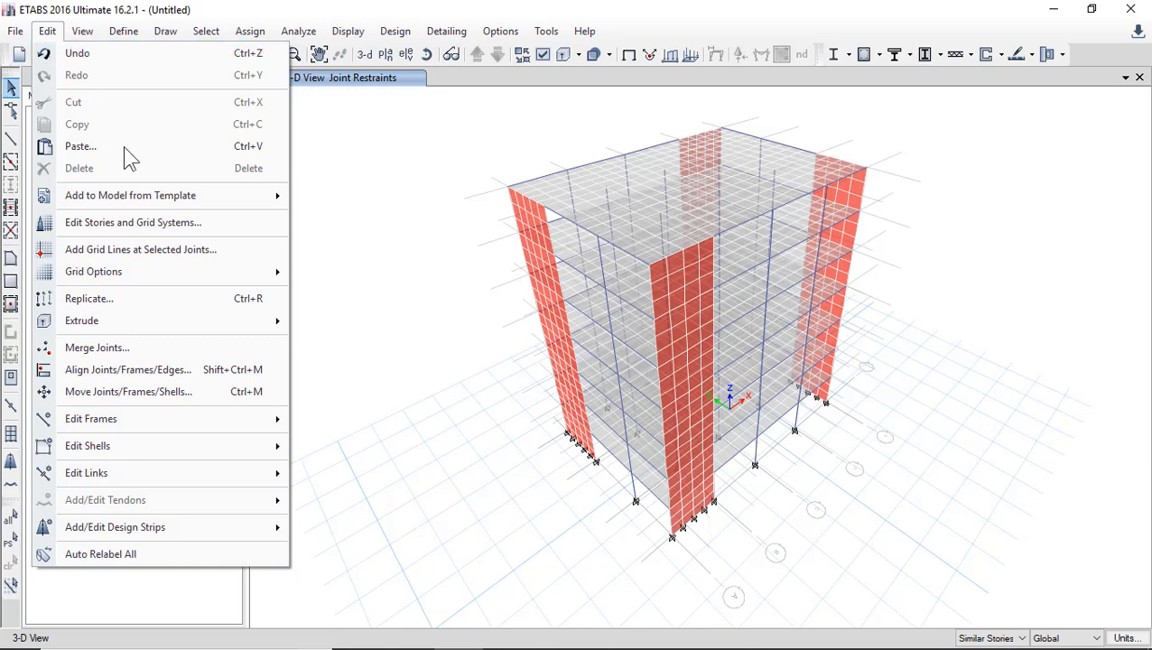
click(163, 222)
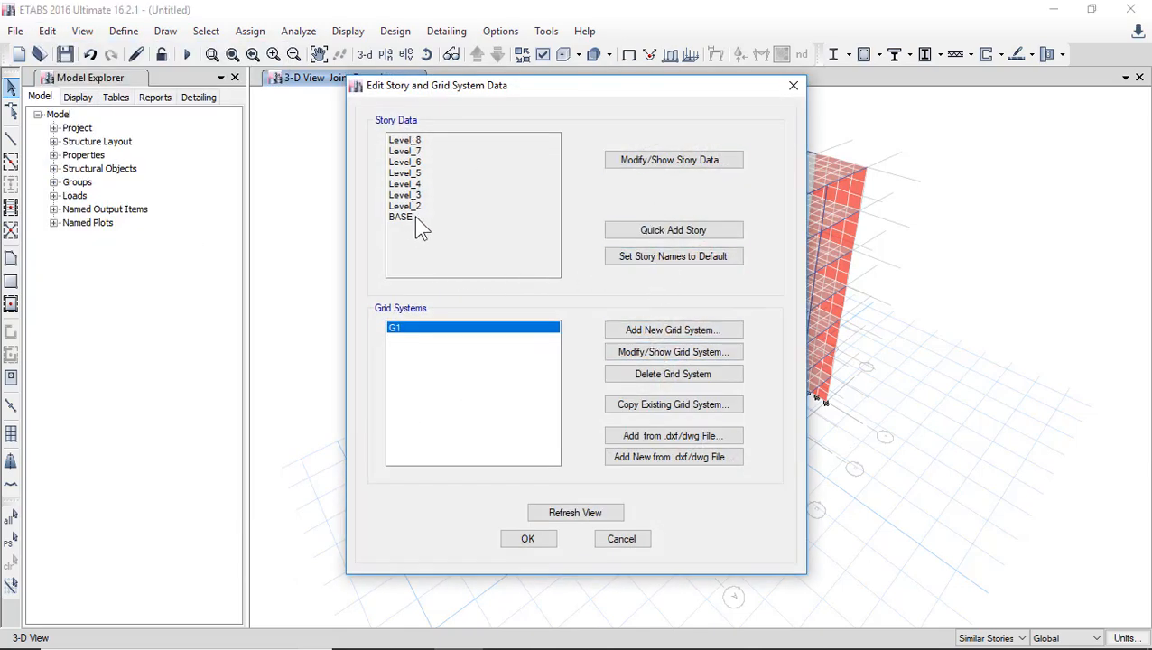
click(660, 164)
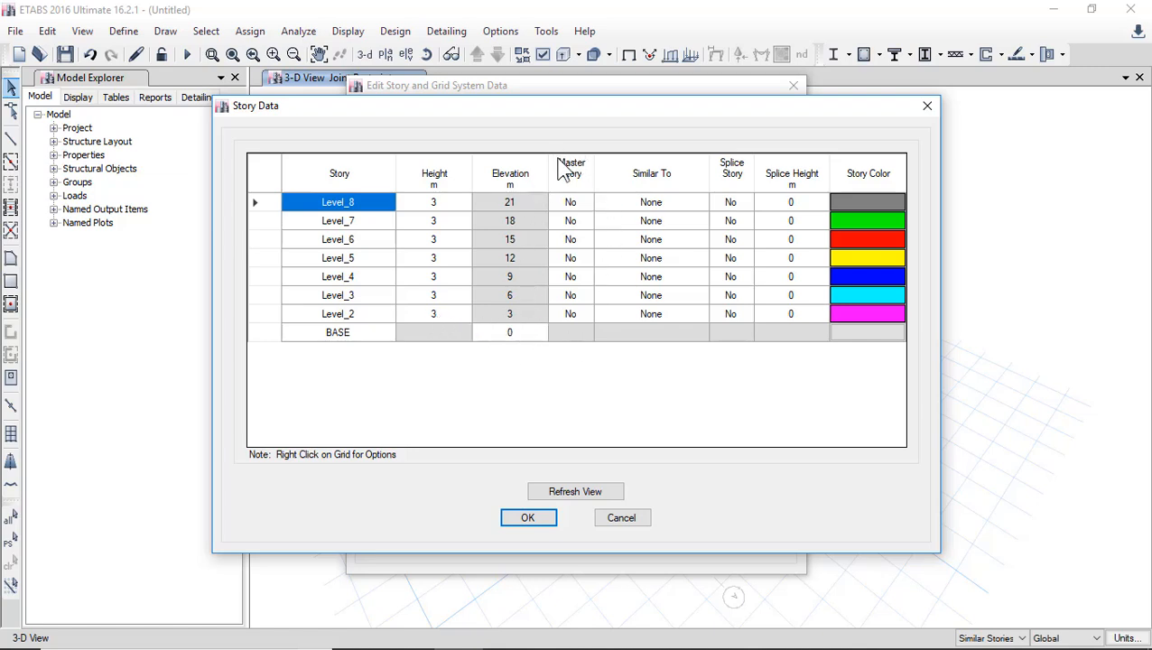
click(587, 314)
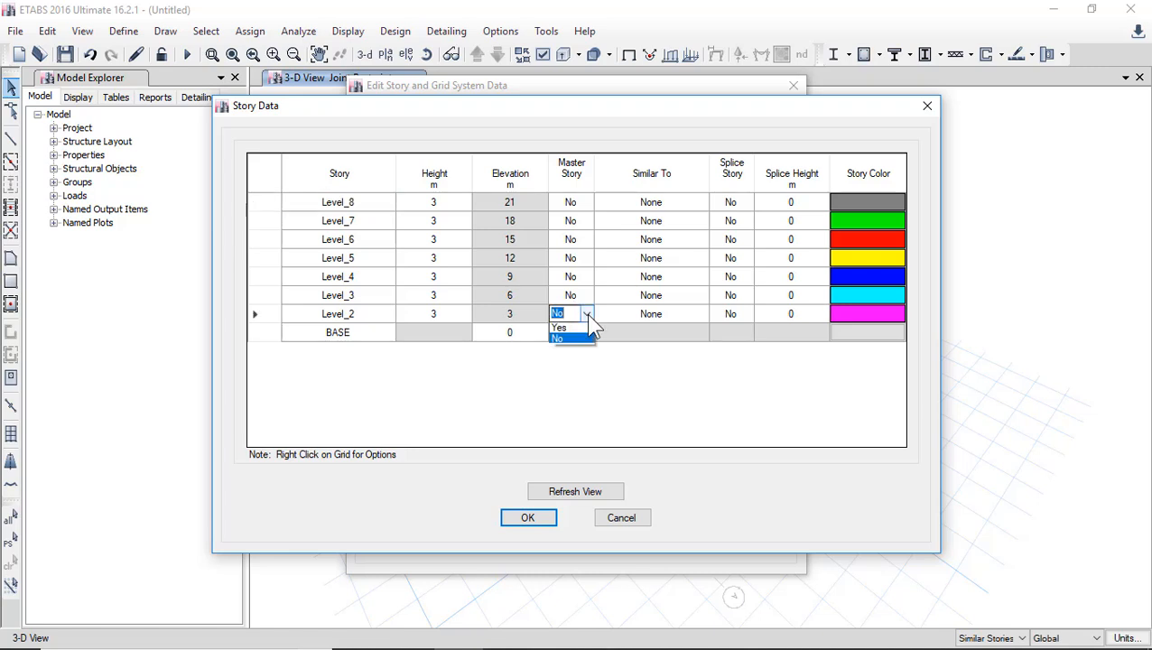
click(583, 334)
Make Level_3 and Level_4 similar to Level_2 in the story data and accept the changes.
click(661, 297)
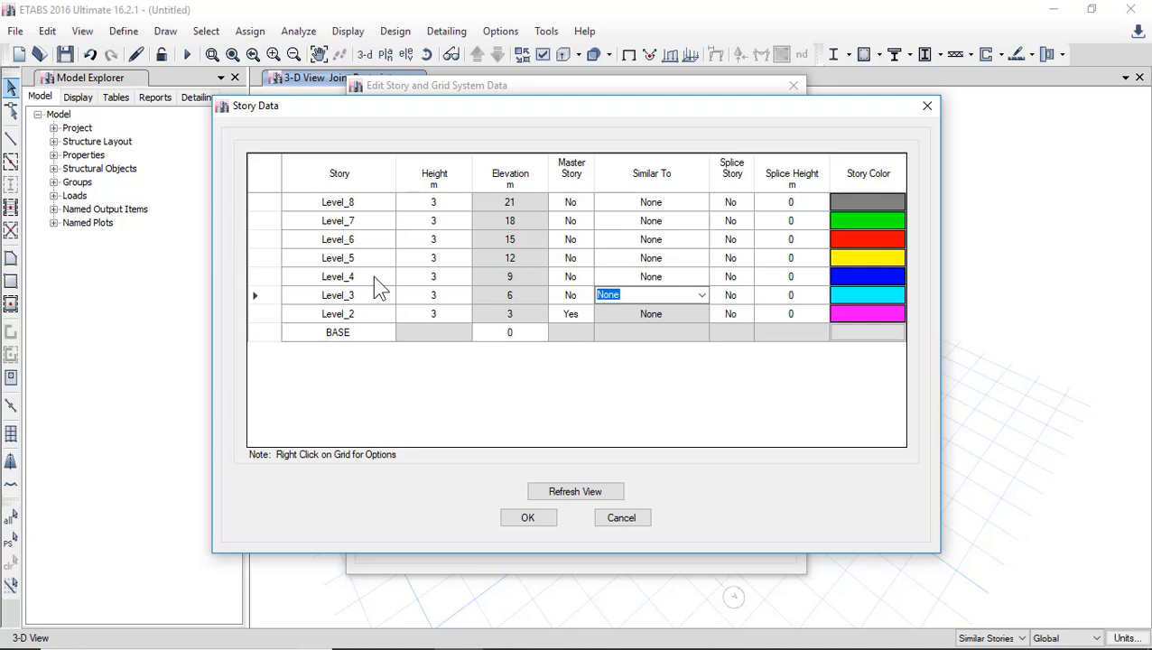
click(700, 295)
click(651, 322)
click(699, 278)
click(701, 277)
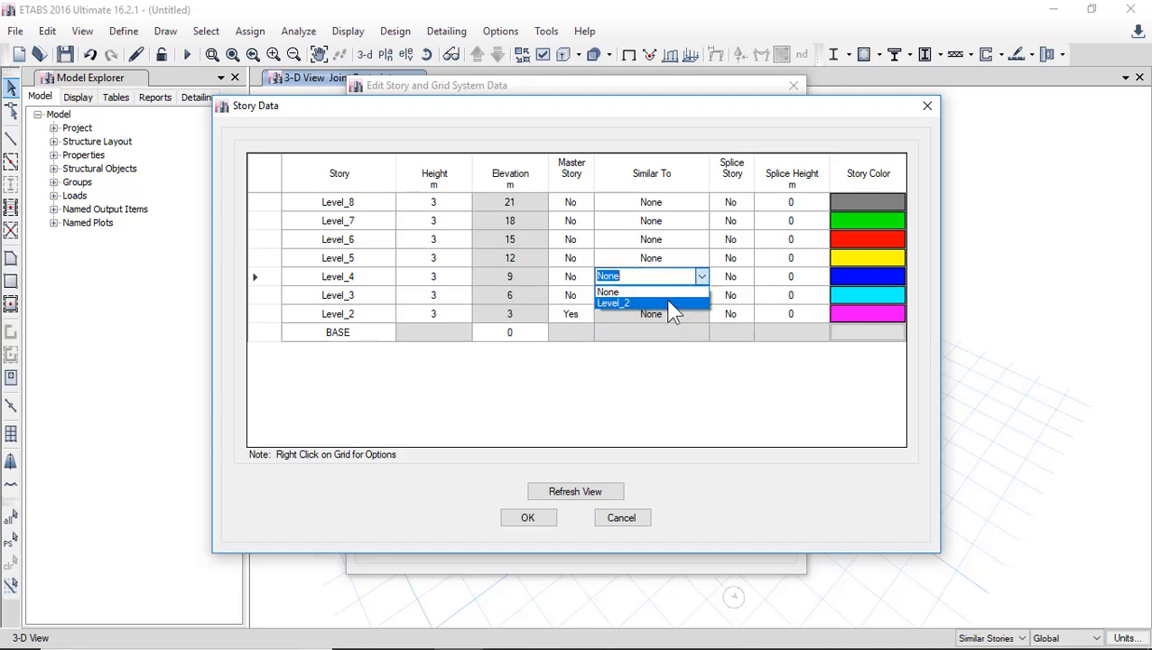
click(669, 303)
click(544, 520)
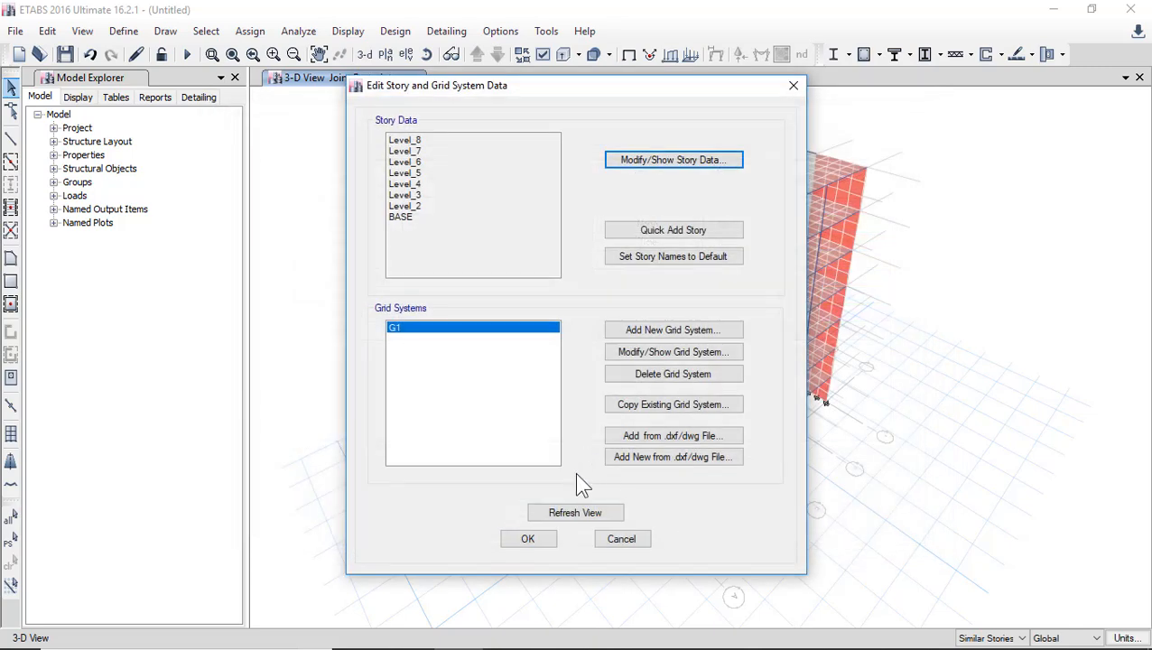
click(551, 542)
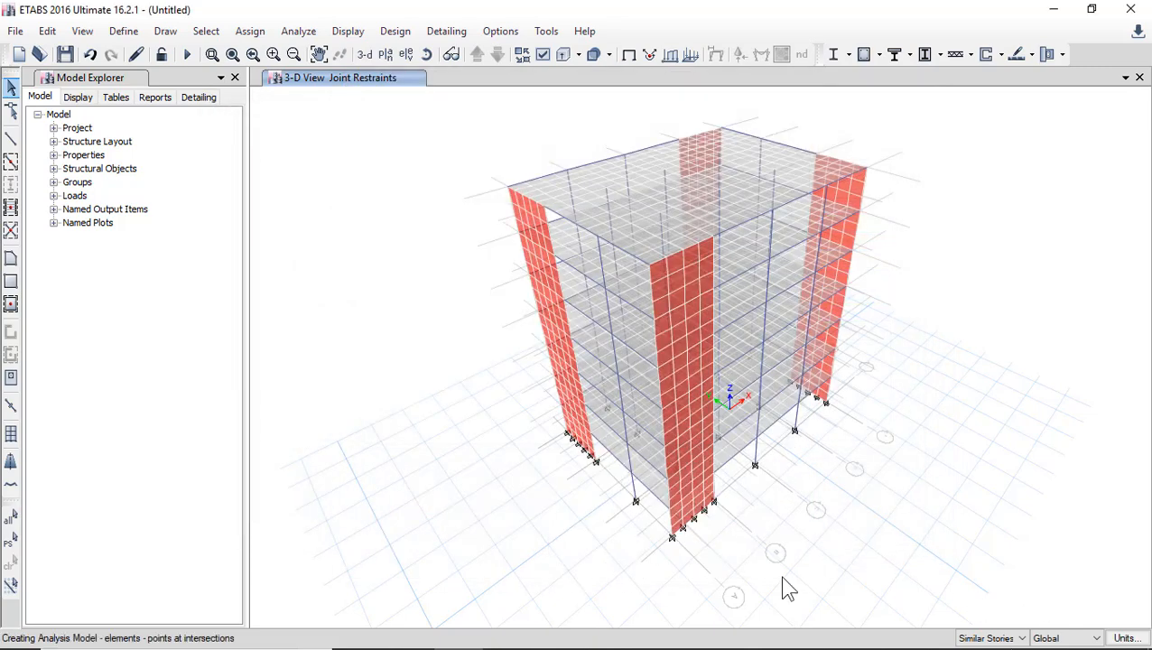
Select the Level_2 floor slab near the base together with the slabs of its similar stories.
scroll(640, 479, up, 5)
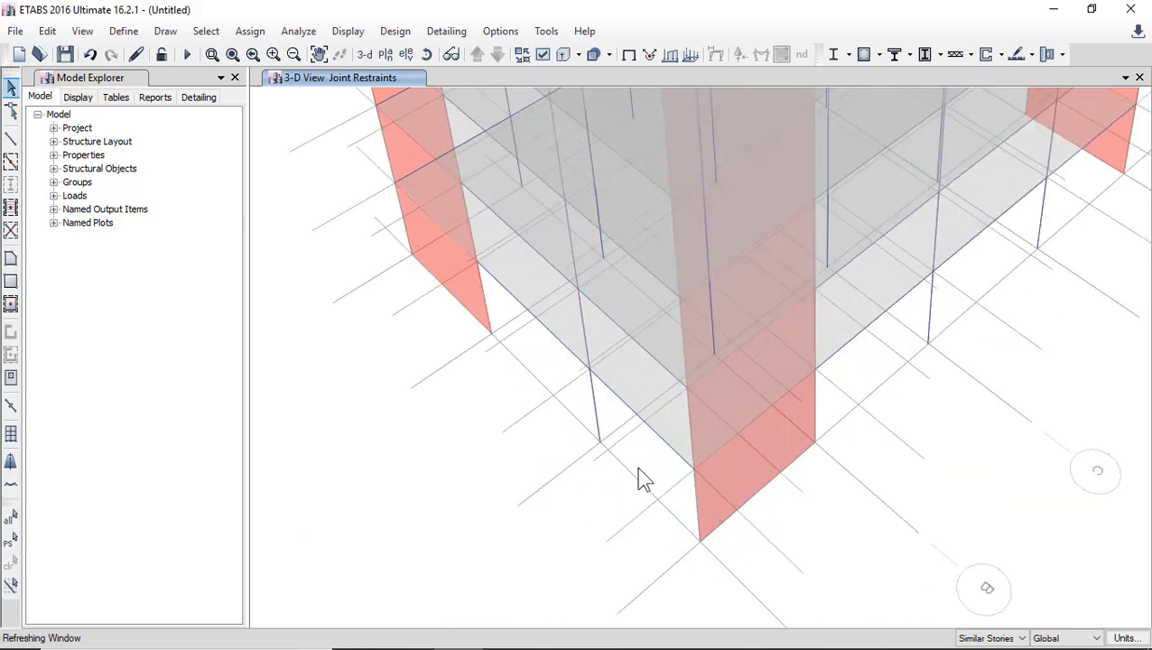
click(630, 392)
scroll(632, 393, down, 4)
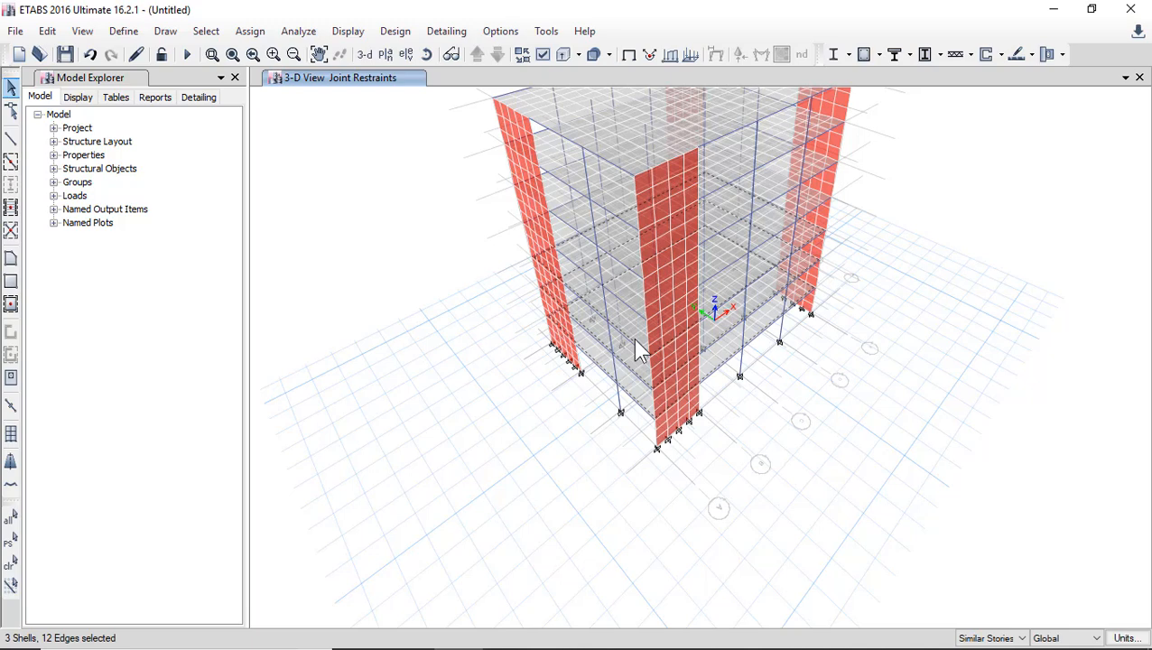
Set the story scope to All Stories and select the floor slabs on every level through the top slab.
click(993, 638)
click(984, 611)
click(570, 118)
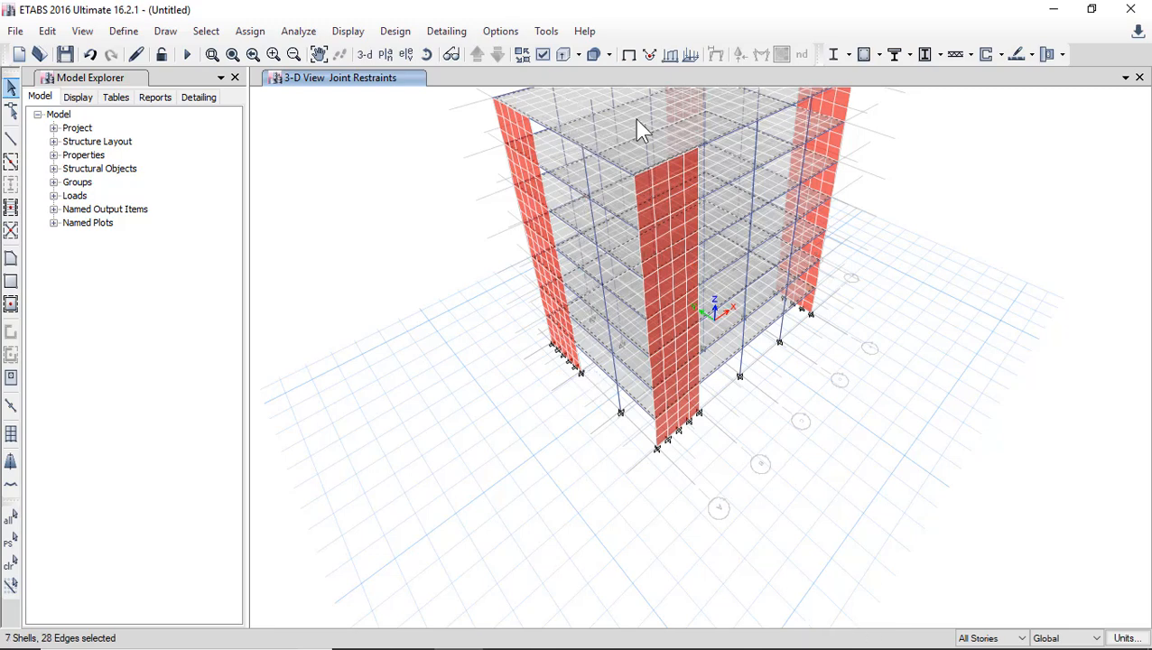
Return the story scope to One Story, pick objects near the top floor, and clear the whole selection.
click(988, 639)
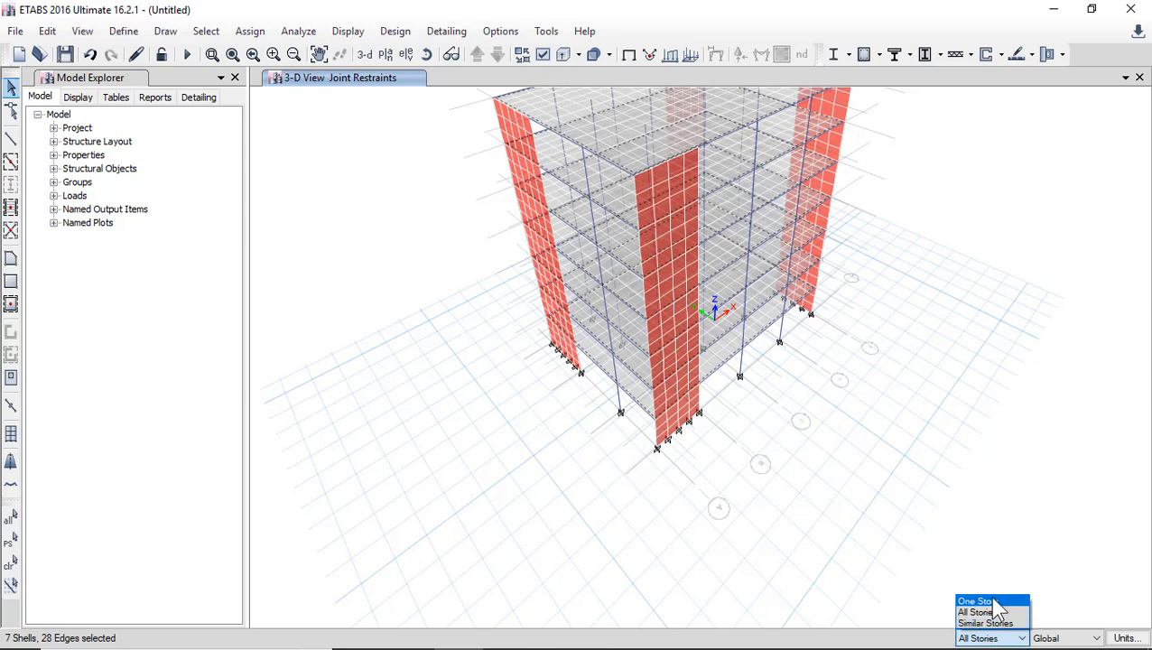
click(978, 601)
click(573, 124)
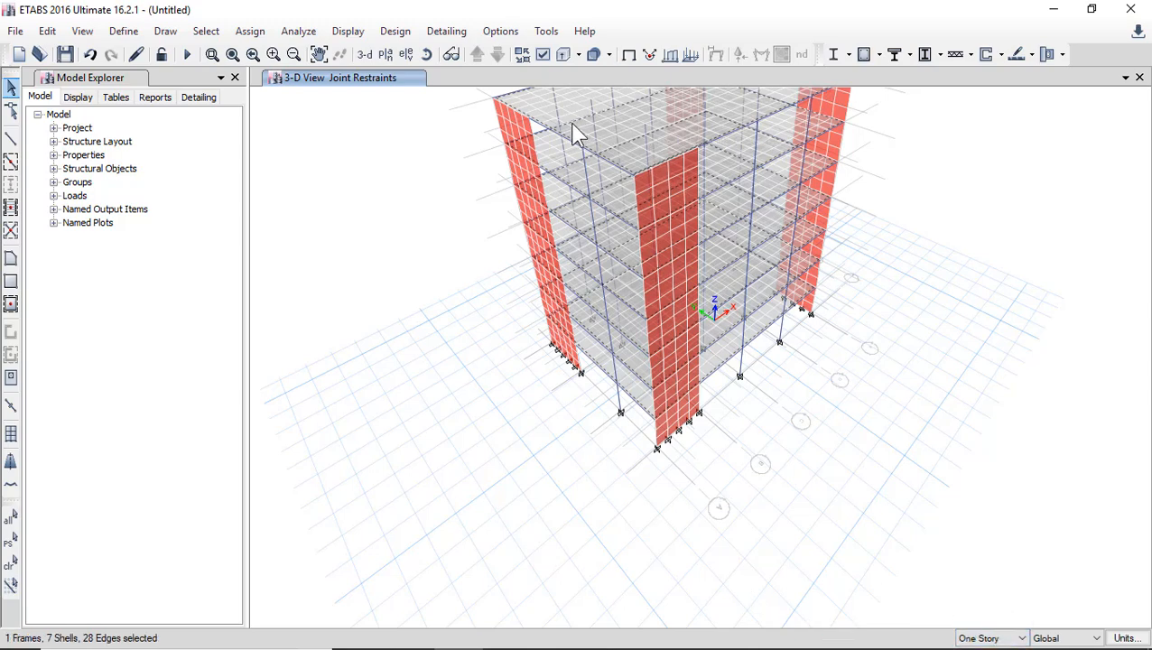
click(564, 125)
click(561, 145)
click(206, 30)
click(257, 156)
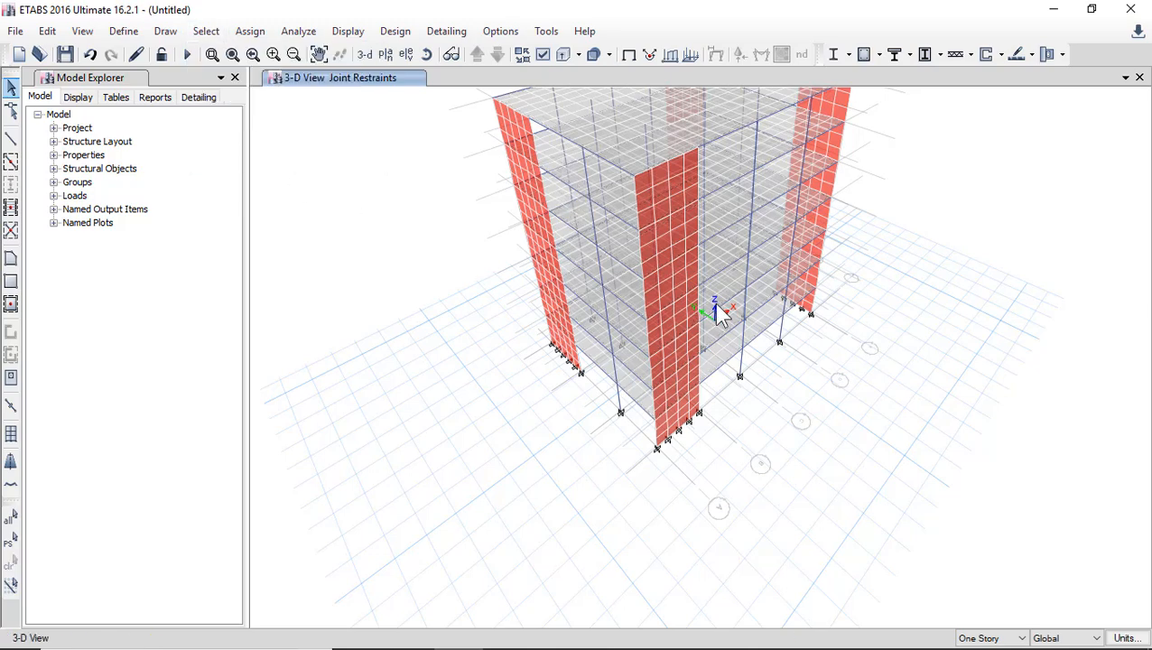
Select every object in the model at once, and clear that selection.
click(15, 520)
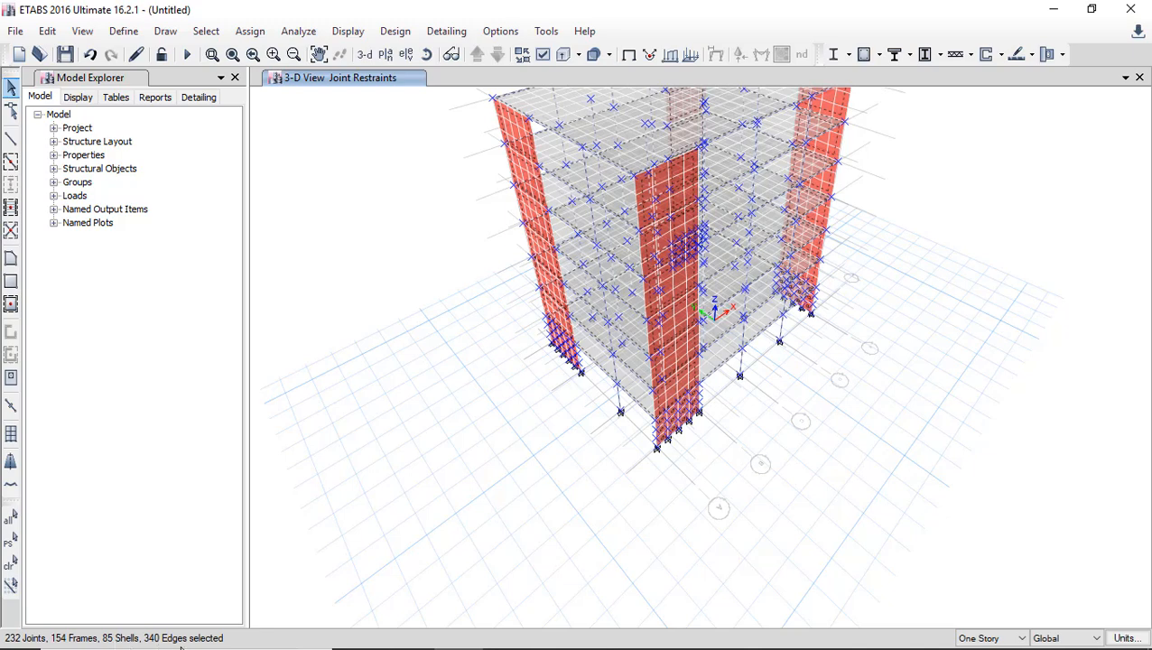
click(206, 31)
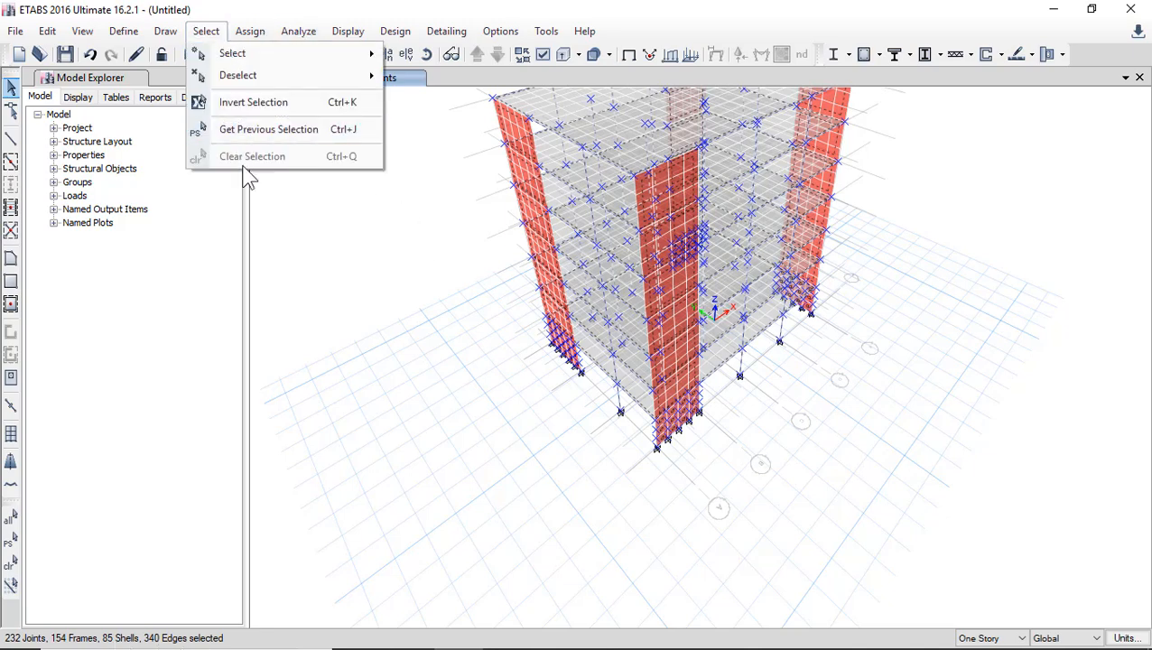
click(10, 564)
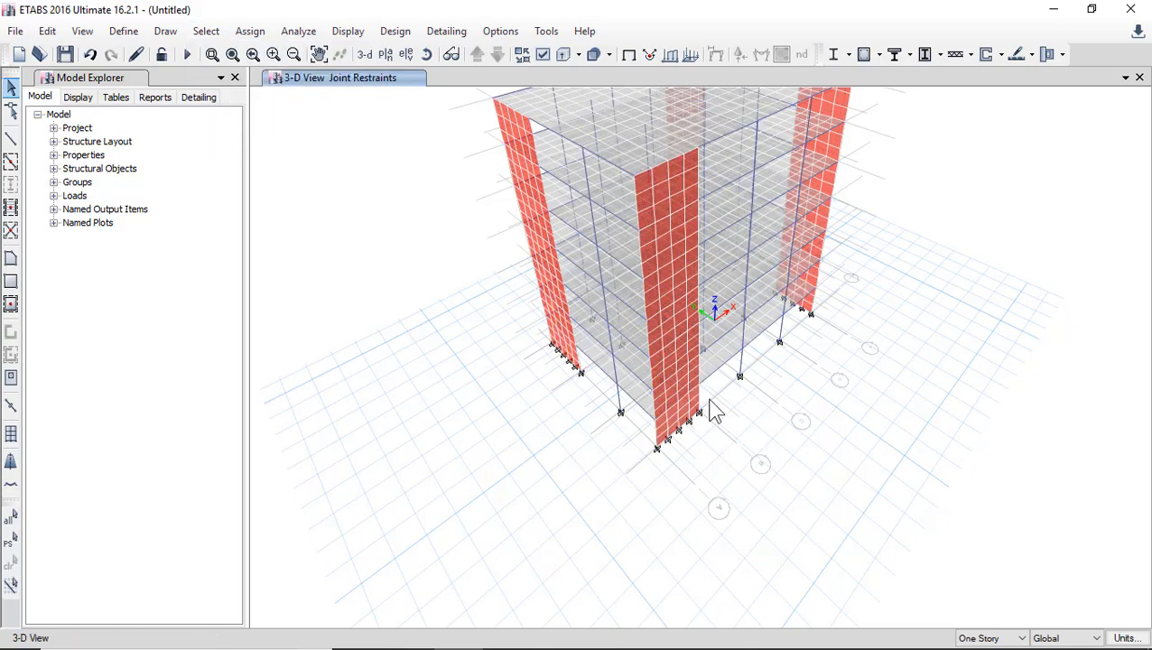
Select all beams in the model by object type.
scroll(657, 521, down, 1)
scroll(657, 505, down, 1)
scroll(656, 475, up, 3)
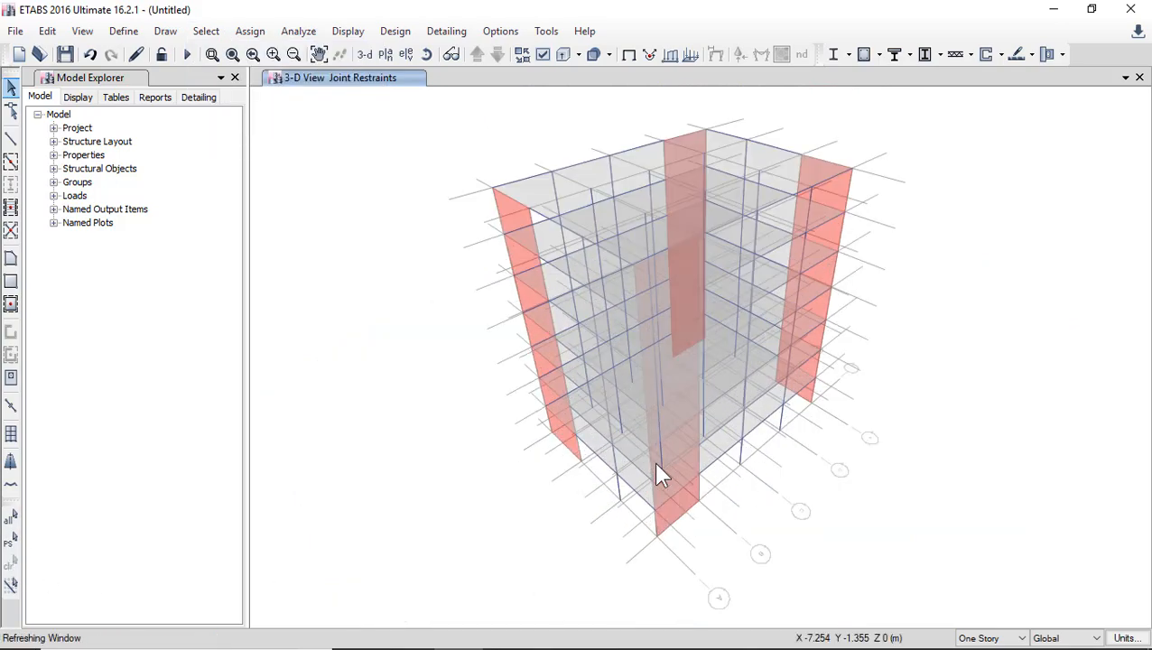
click(205, 31)
mouse_move(231, 54)
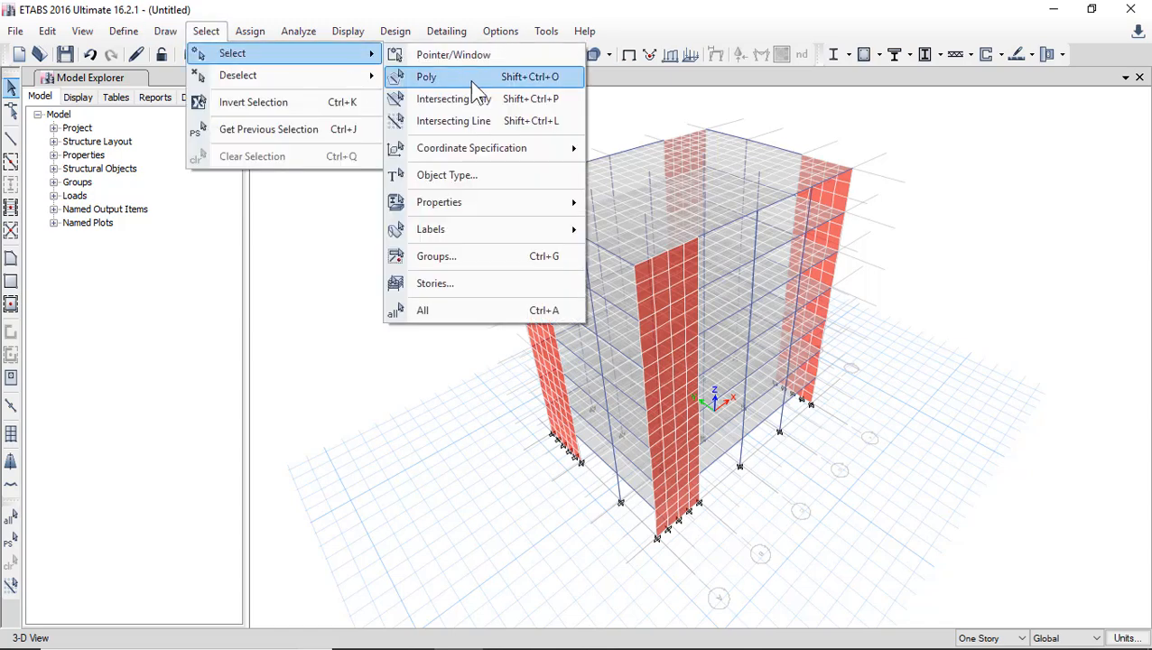
click(495, 179)
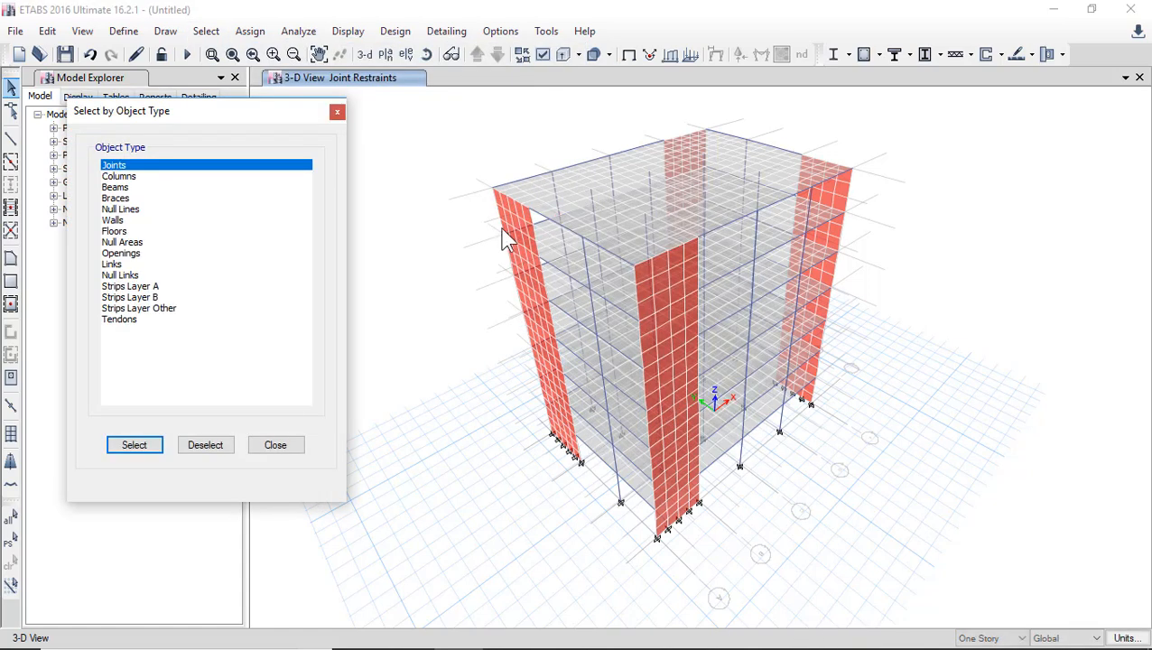
click(137, 188)
click(132, 448)
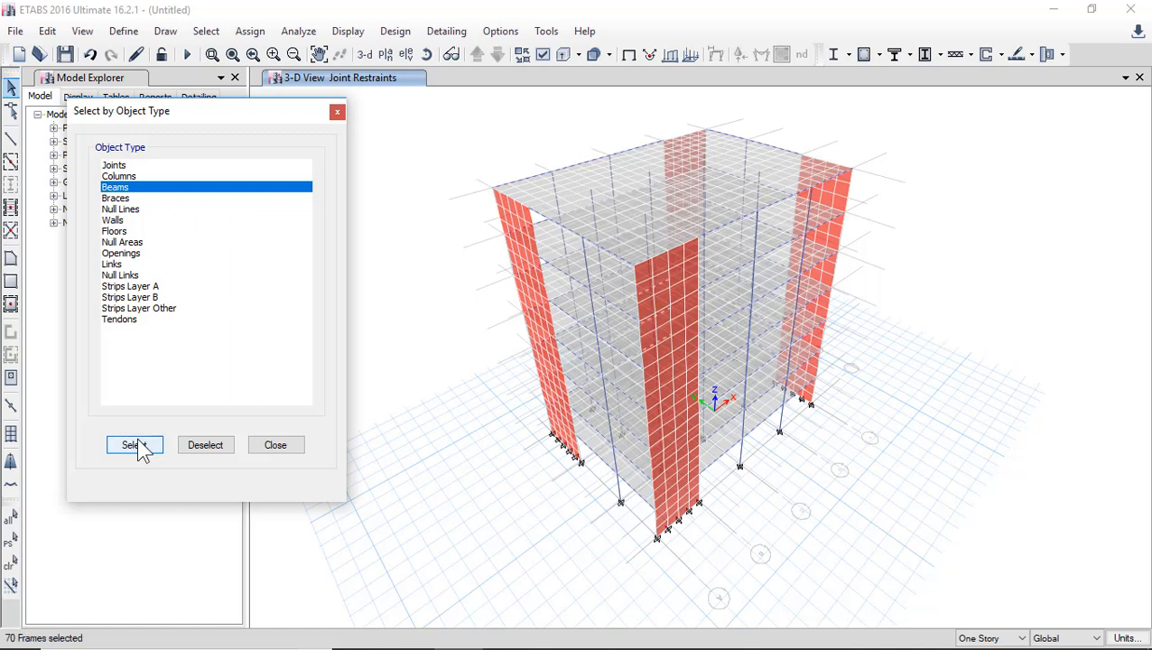
Select the columns and beams together by object type, deselect them again, and close the object type selection.
click(124, 199)
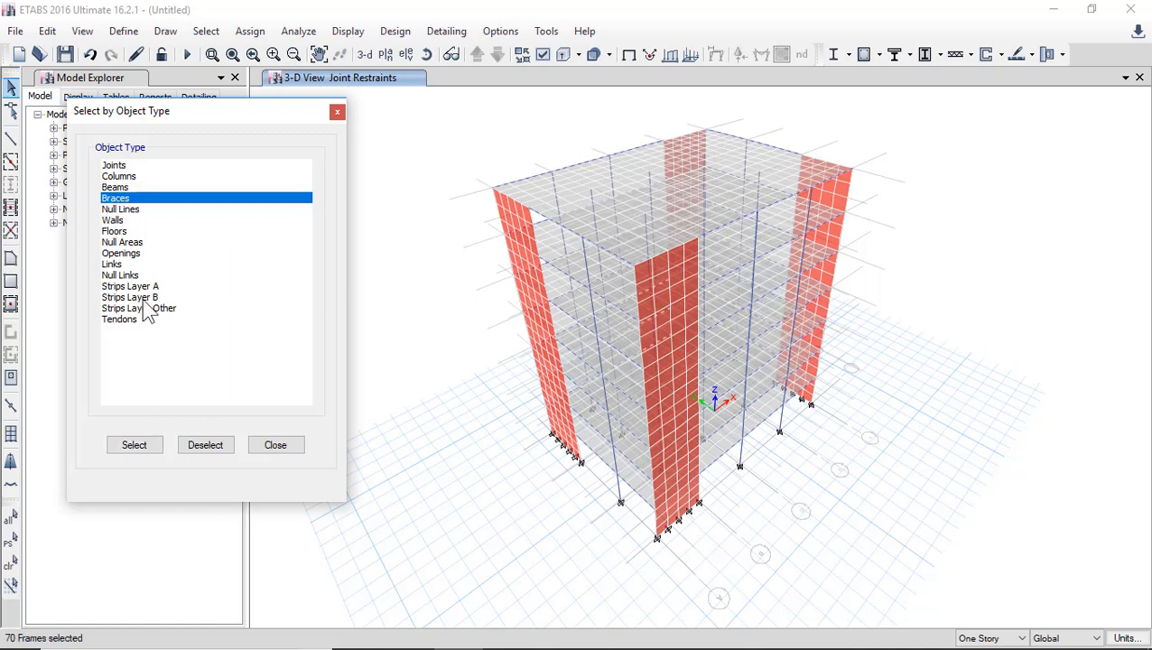
click(131, 255)
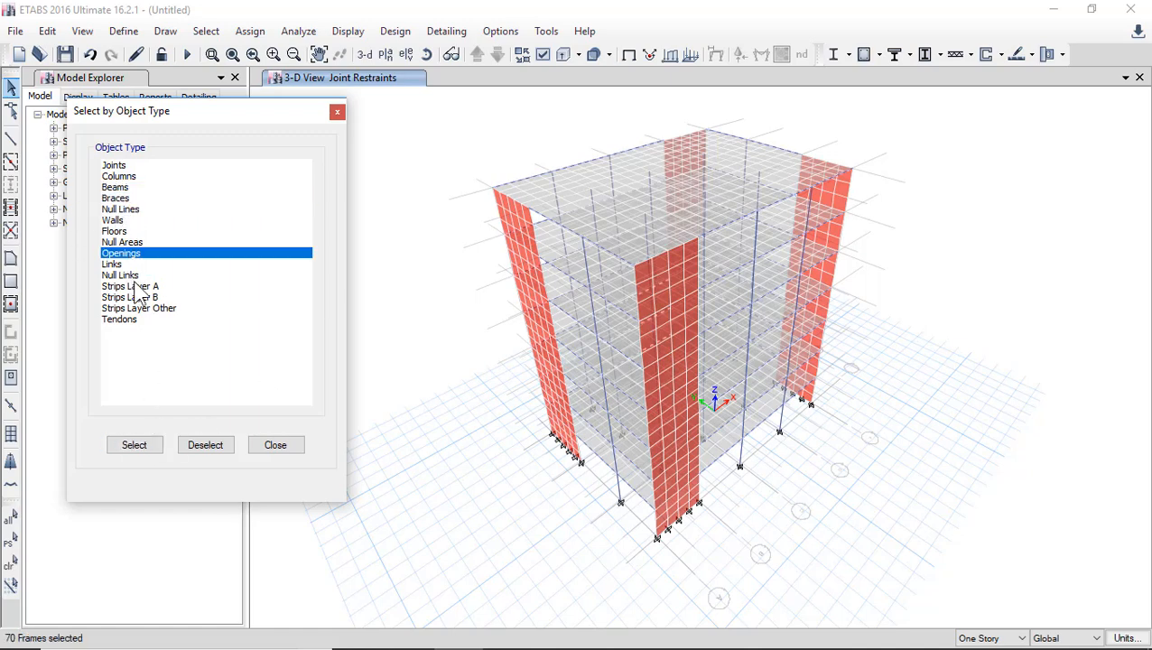
click(144, 287)
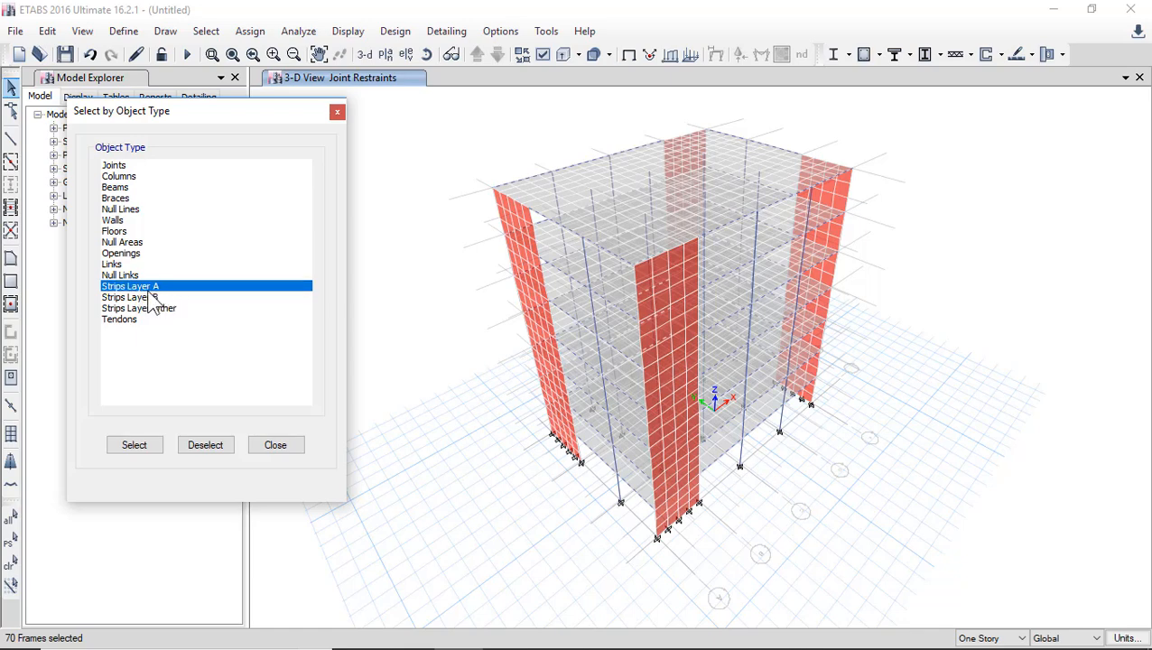
click(127, 187)
ctrl+click(121, 176)
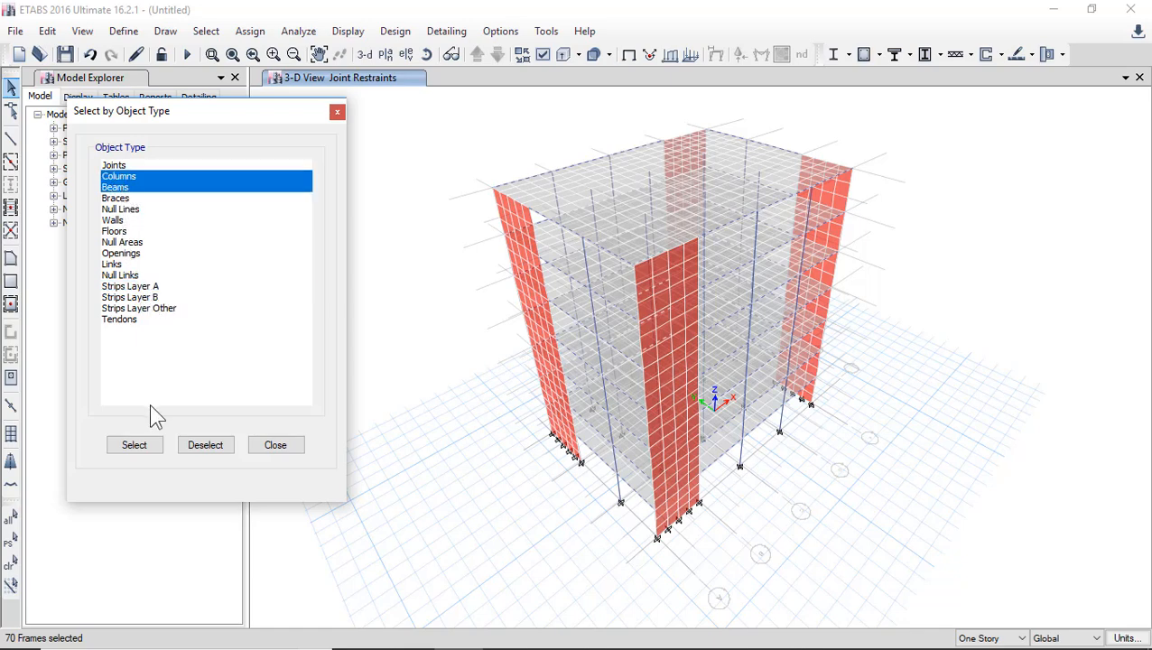
click(144, 444)
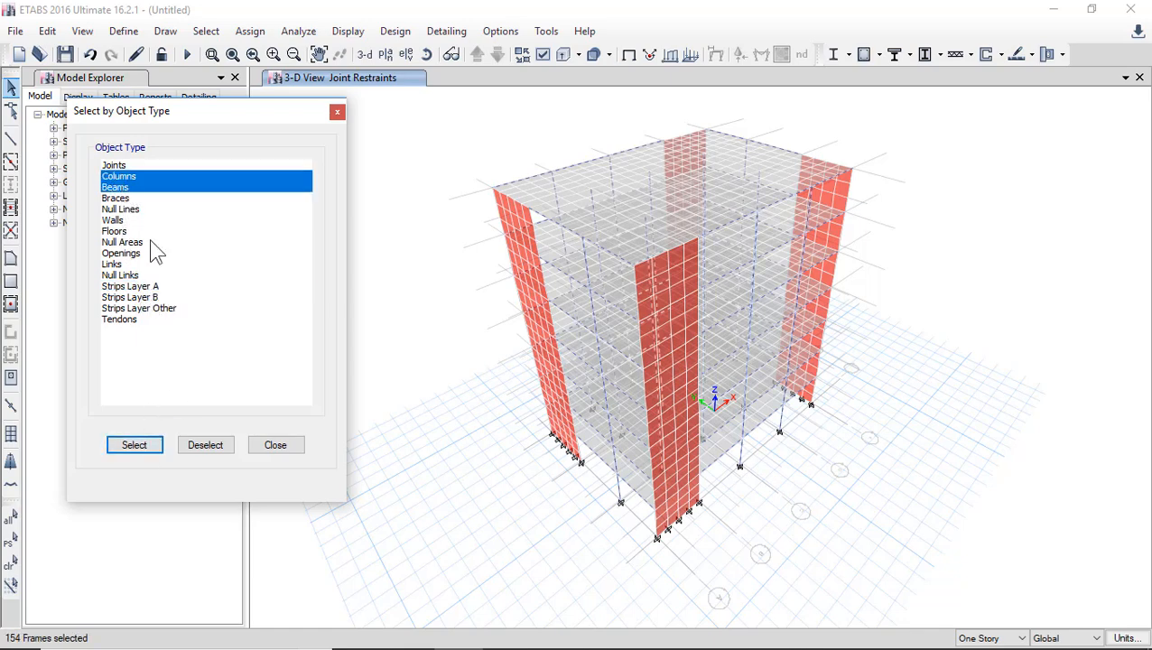
click(213, 446)
click(269, 445)
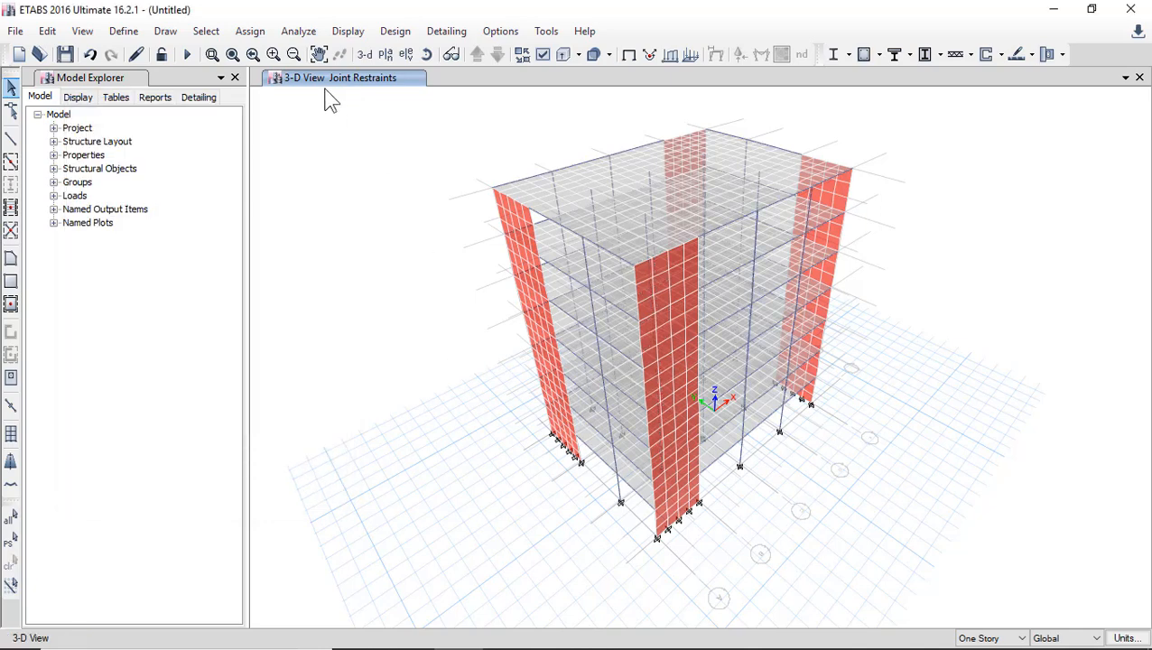
Select all frames with the section property C1_50*30, and deselect them.
click(206, 31)
mouse_move(320, 60)
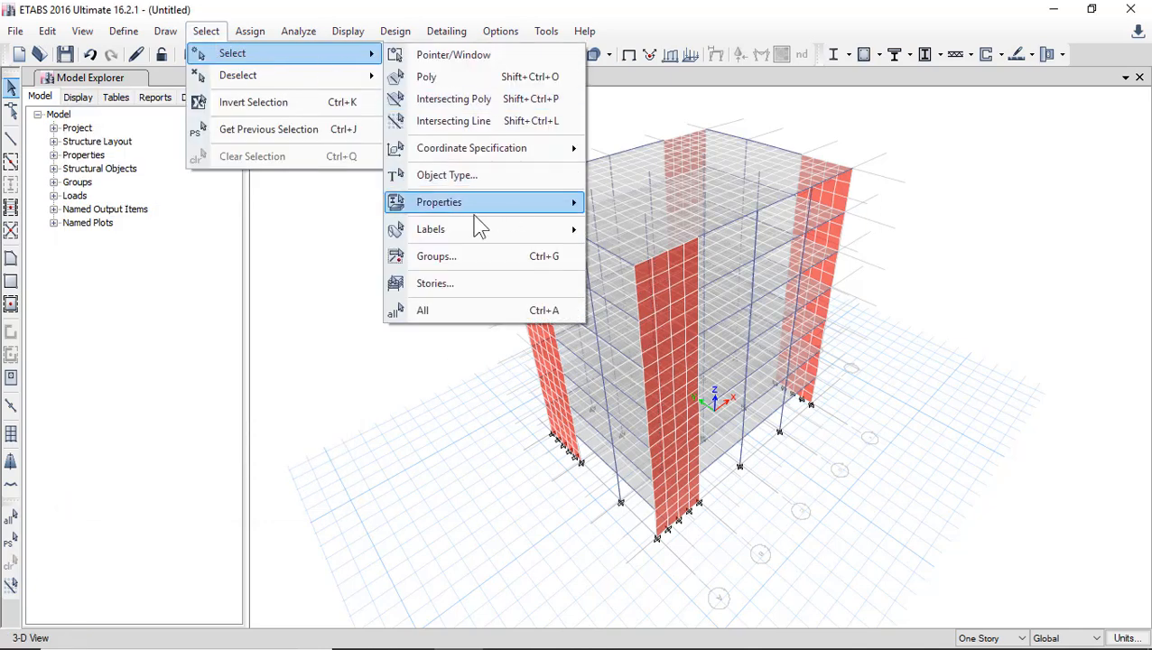
mouse_move(474, 202)
click(645, 223)
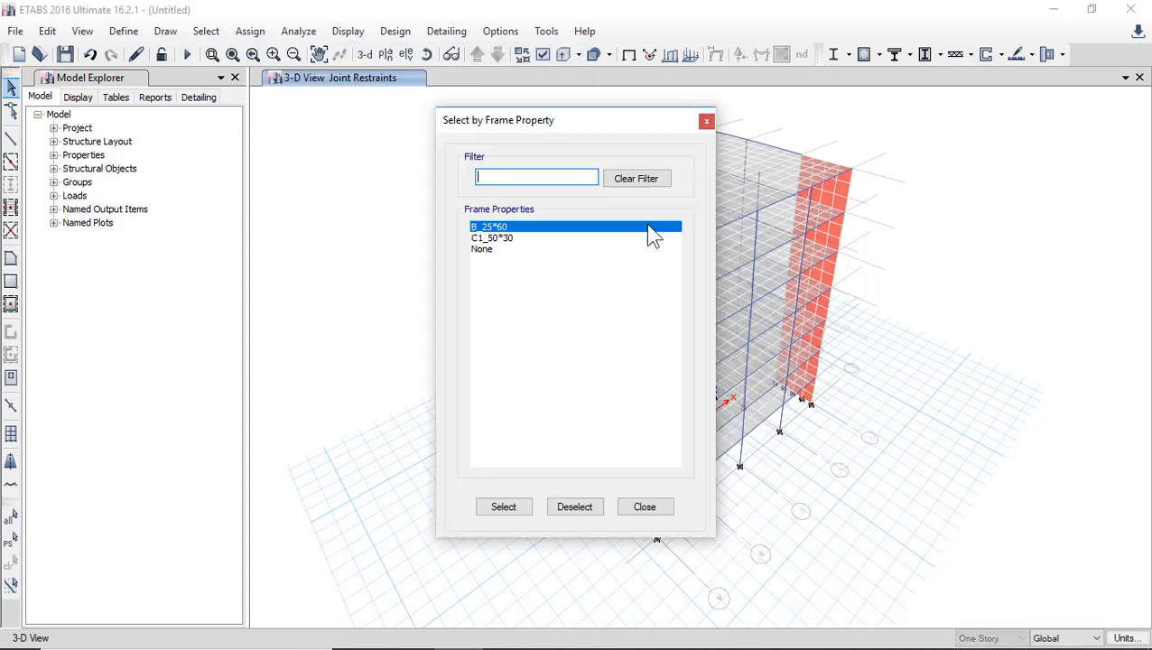
click(509, 237)
click(504, 507)
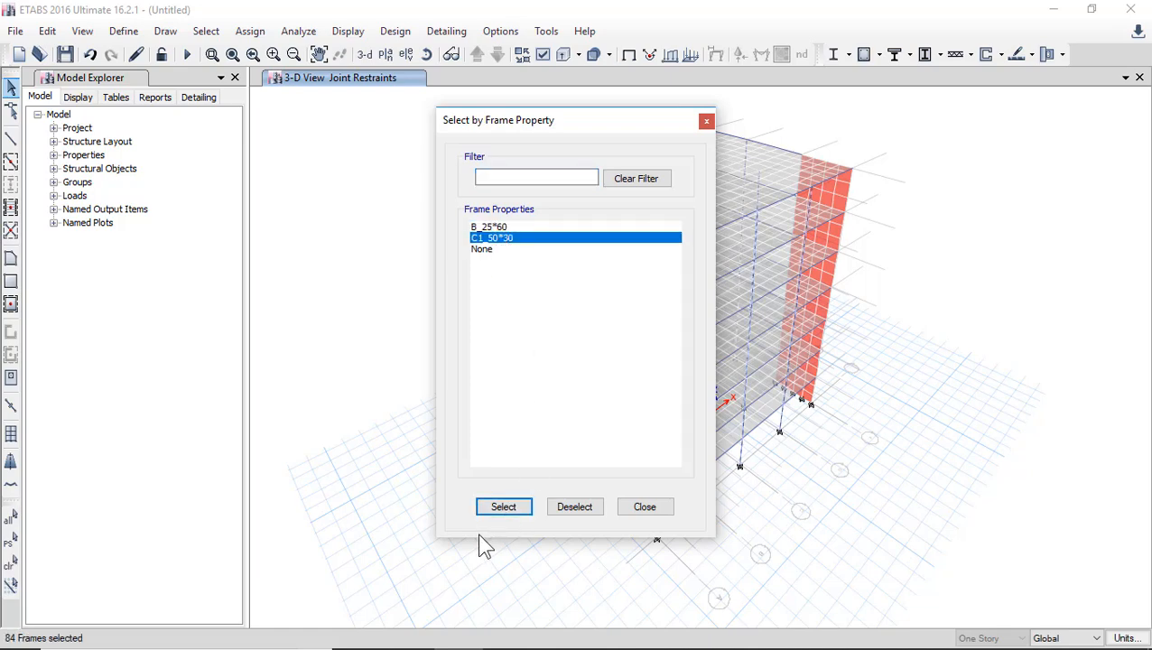
drag(500, 125, 322, 121)
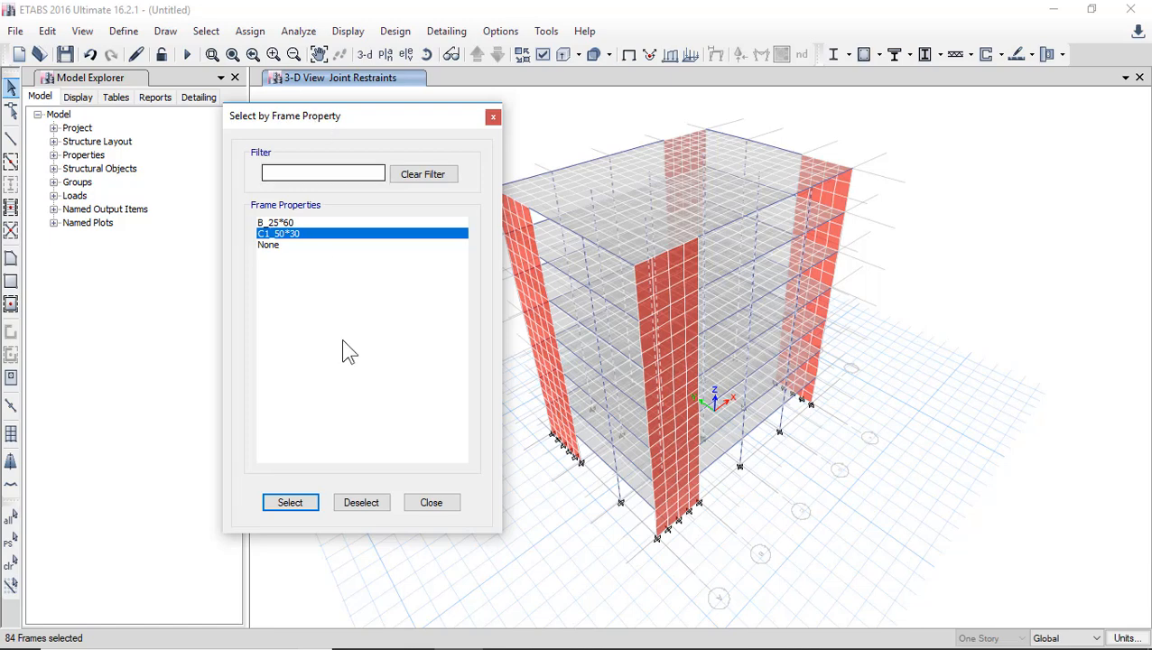
click(361, 503)
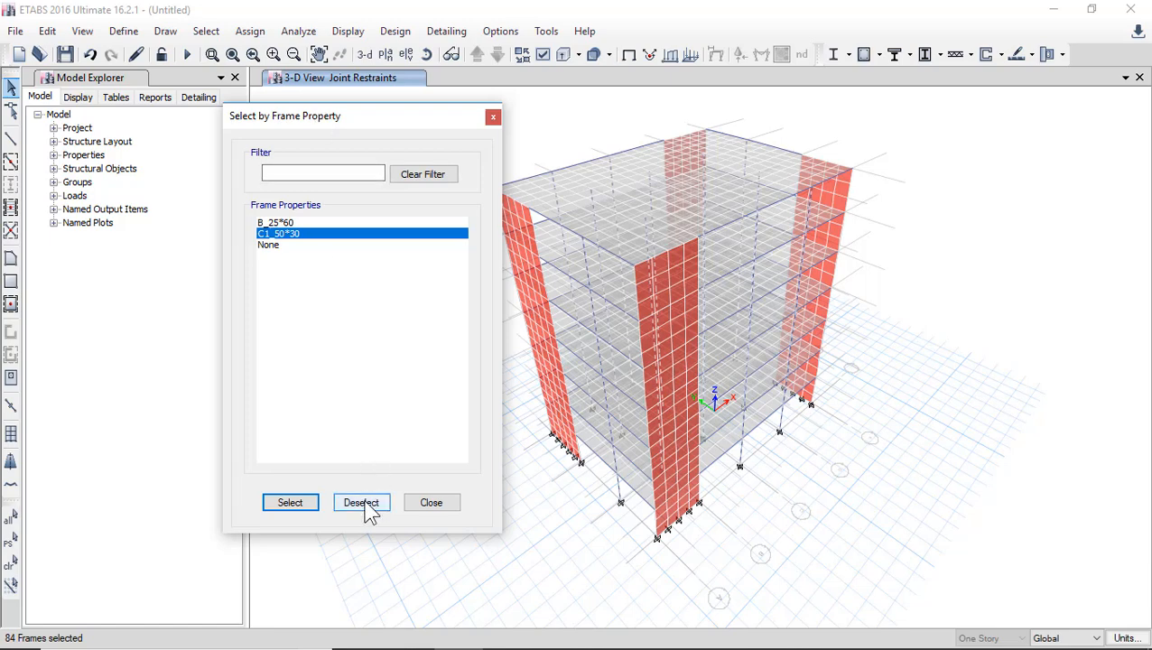
Close the frame property selection and display the model's undeformed shape in the default 3D view.
click(429, 504)
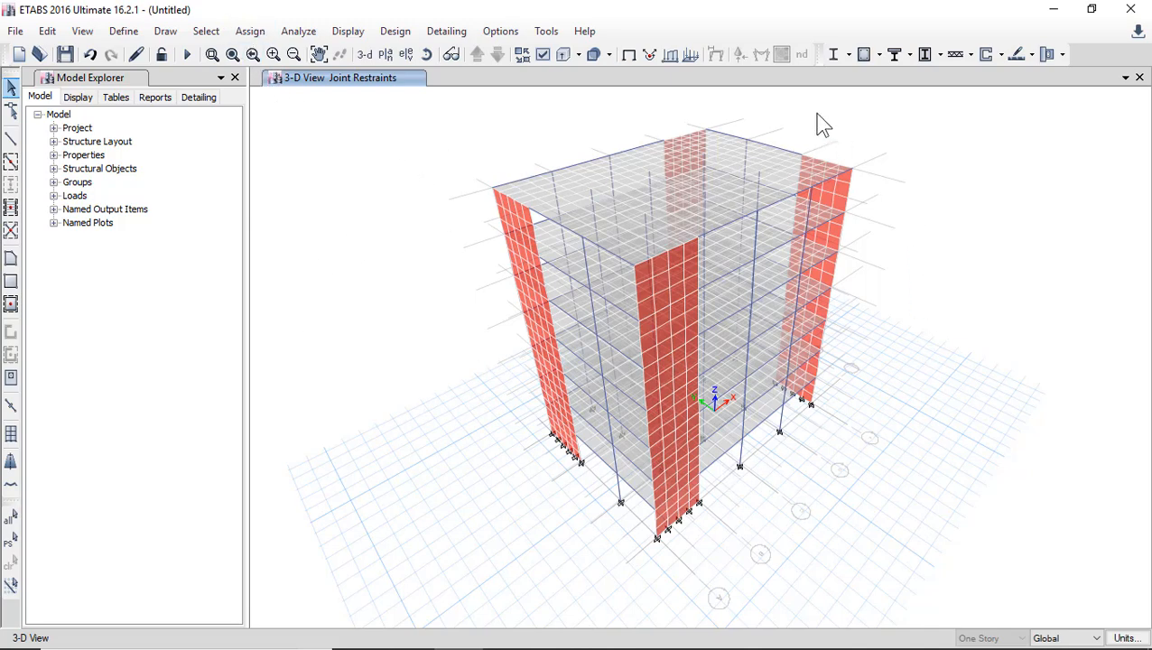
click(348, 32)
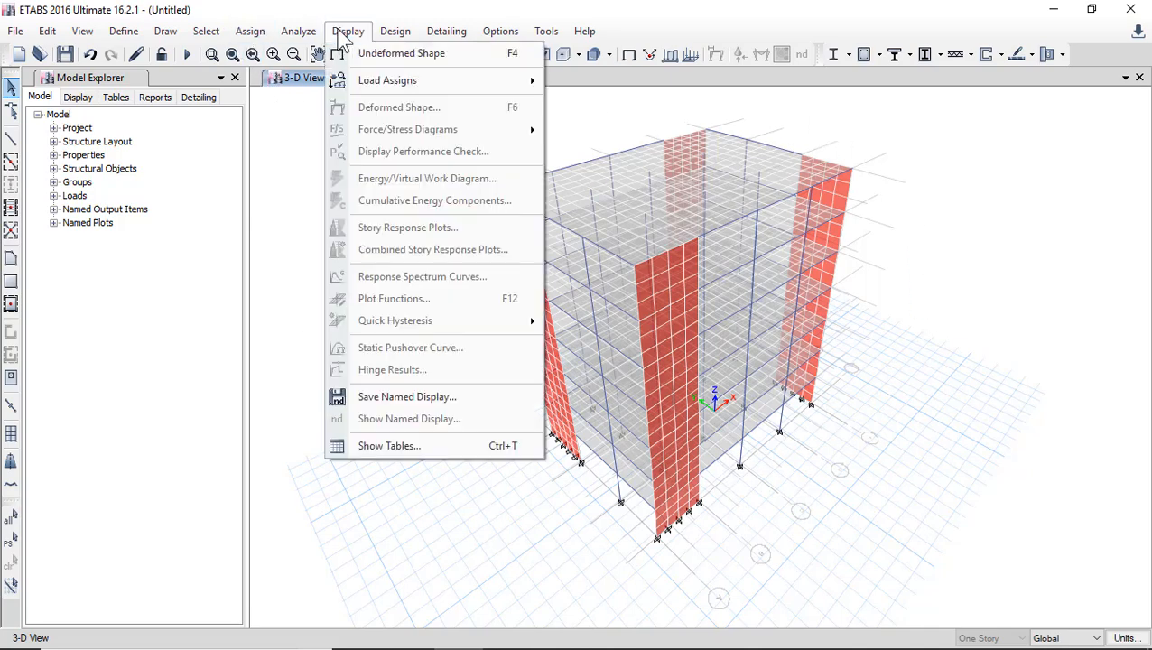
click(388, 54)
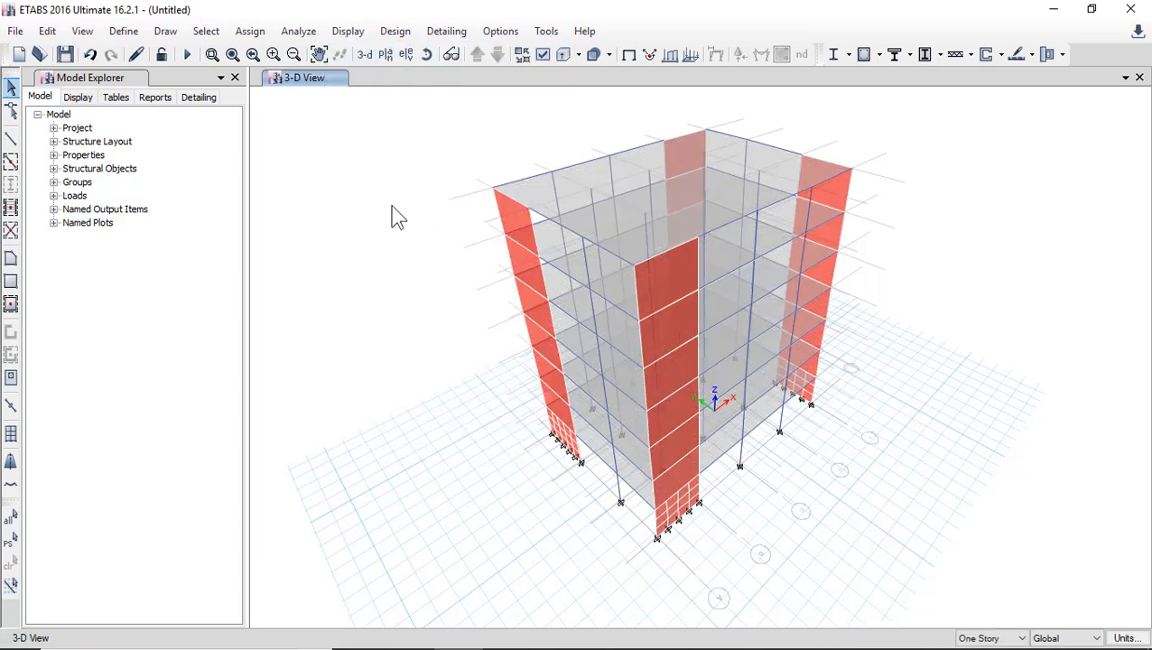
click(366, 58)
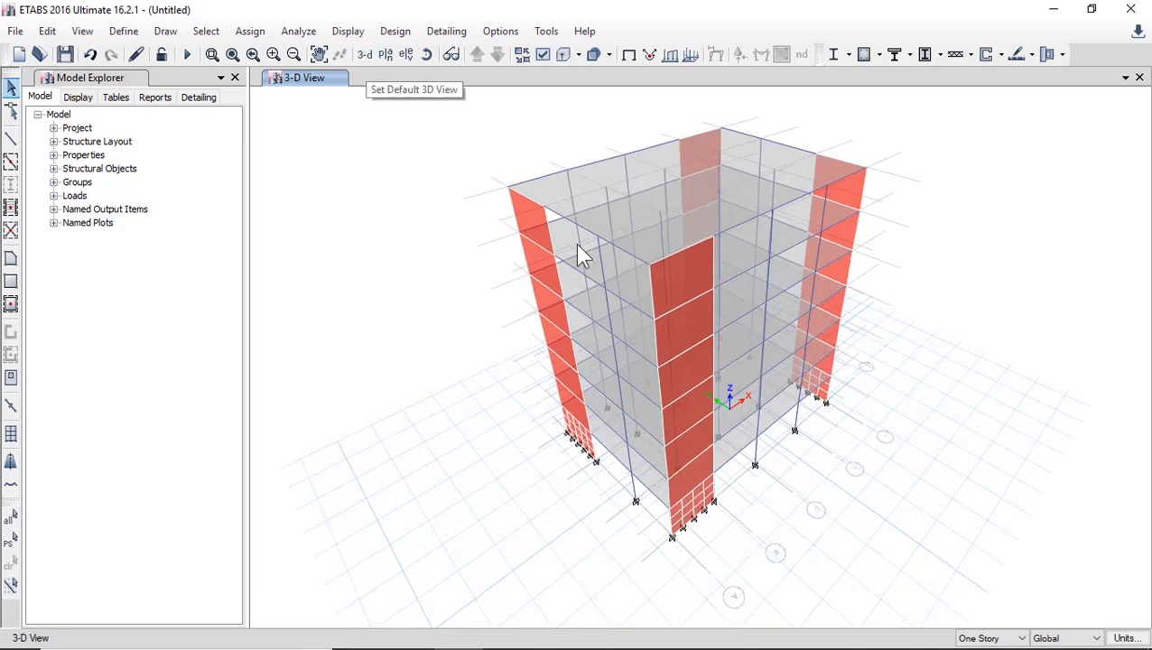
Show the plan view of Level_3.
click(383, 55)
click(492, 339)
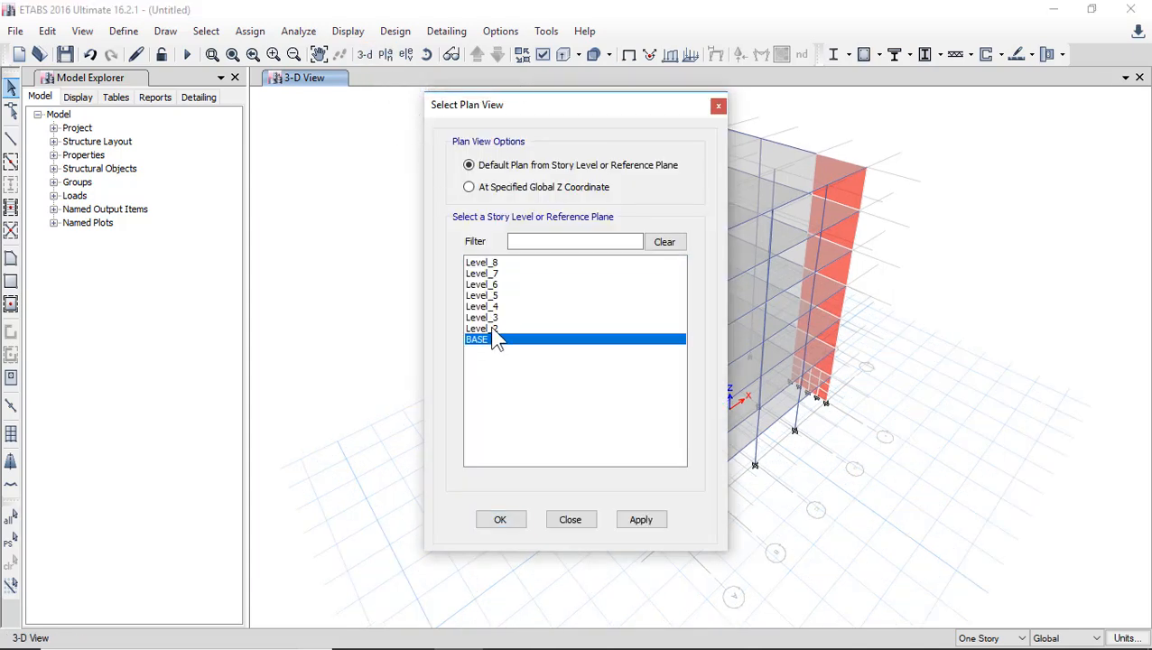
click(497, 329)
click(501, 317)
click(499, 329)
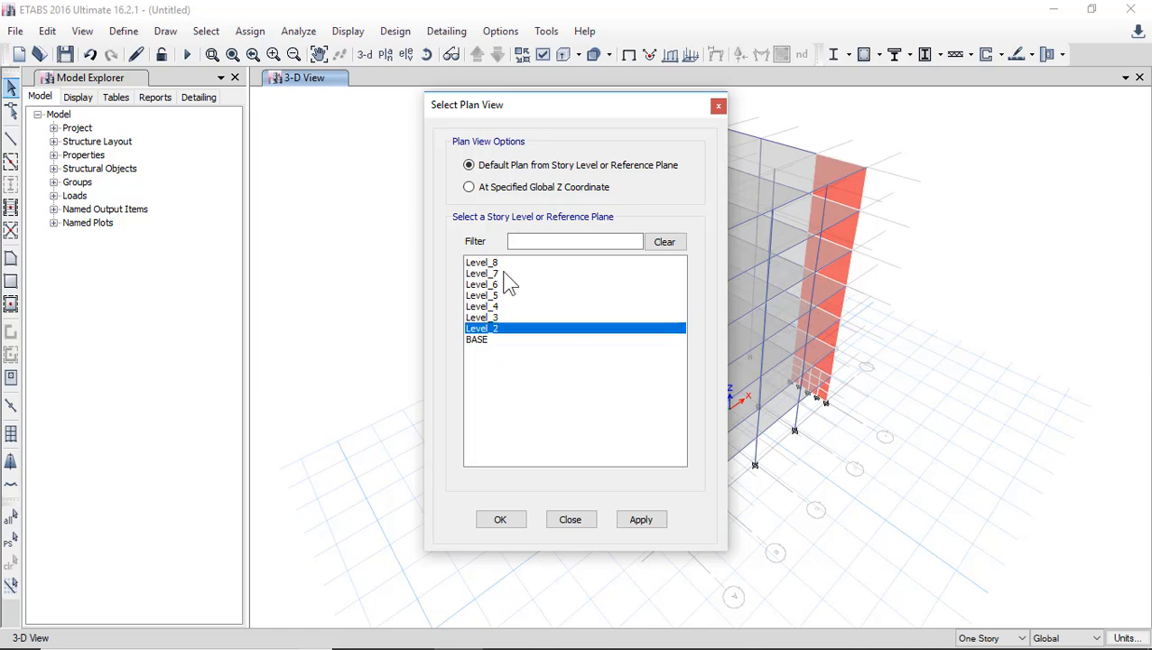
click(505, 262)
click(503, 317)
click(500, 520)
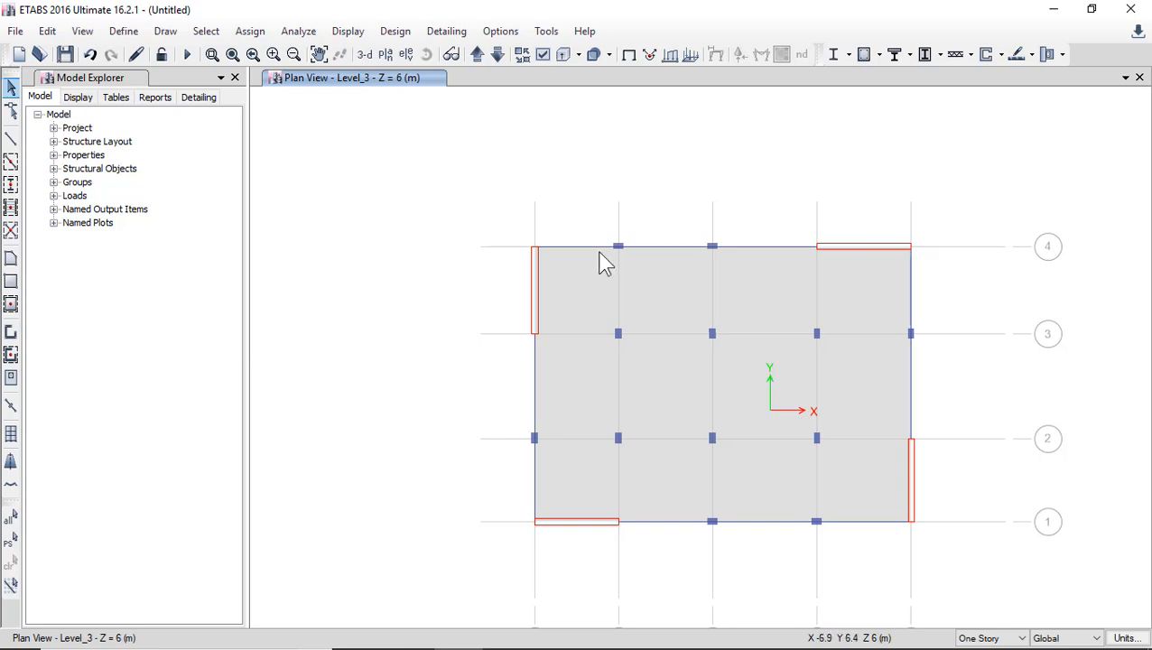
Show the elevation view along grid line A.
click(408, 61)
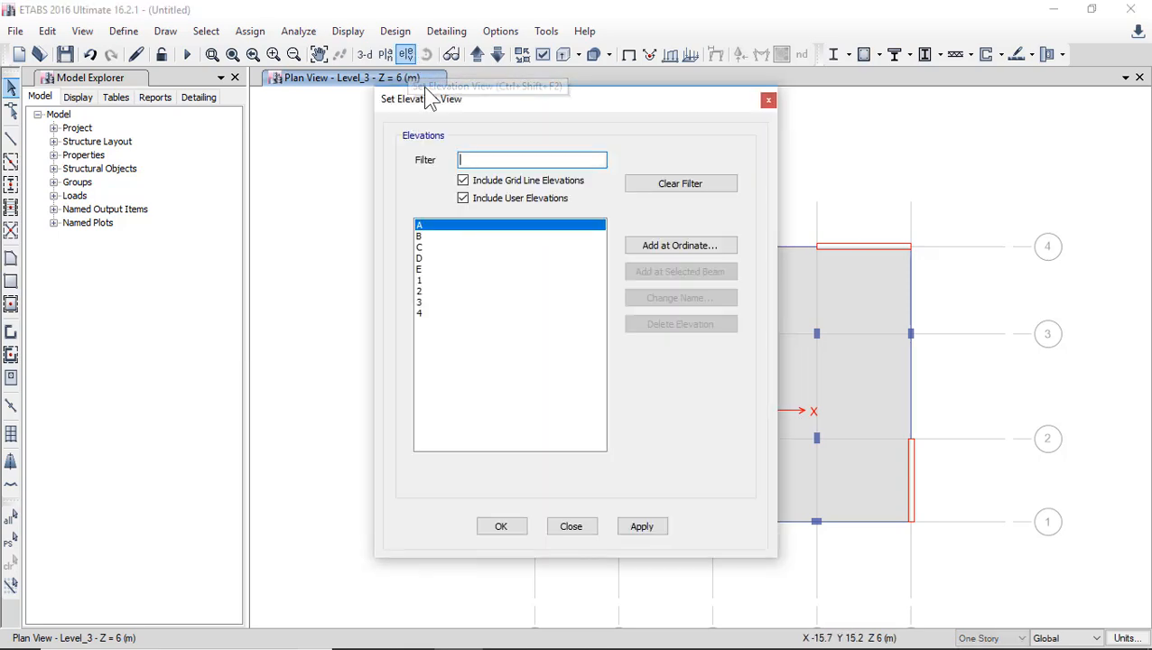
click(449, 312)
click(429, 225)
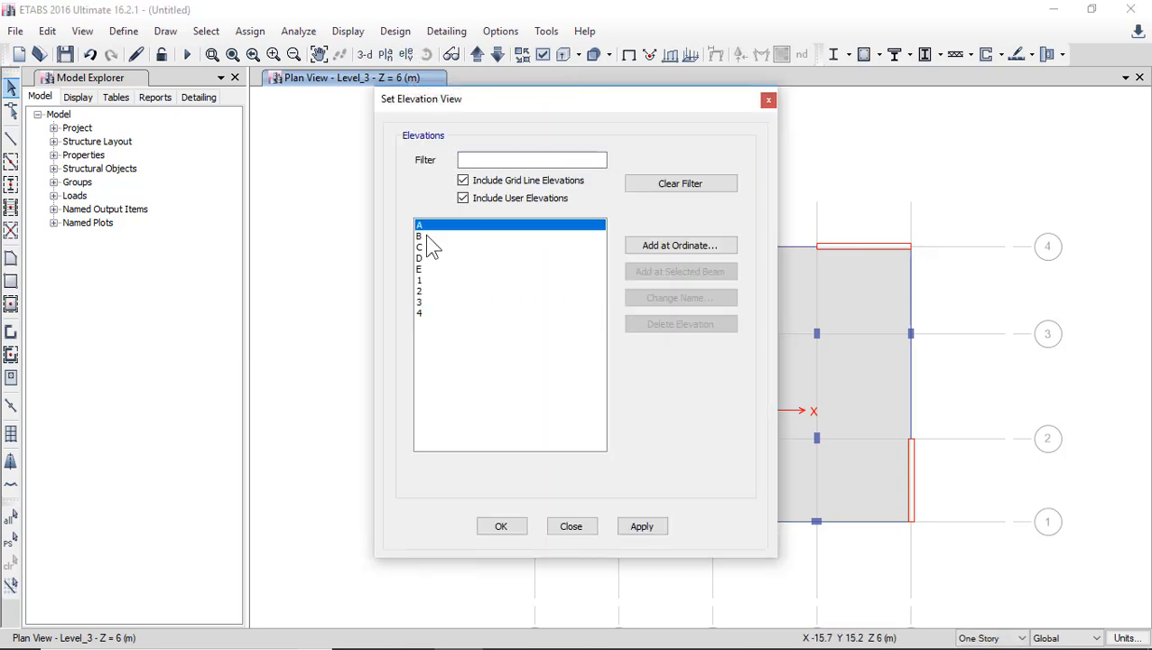
click(429, 236)
click(429, 247)
click(429, 258)
click(429, 269)
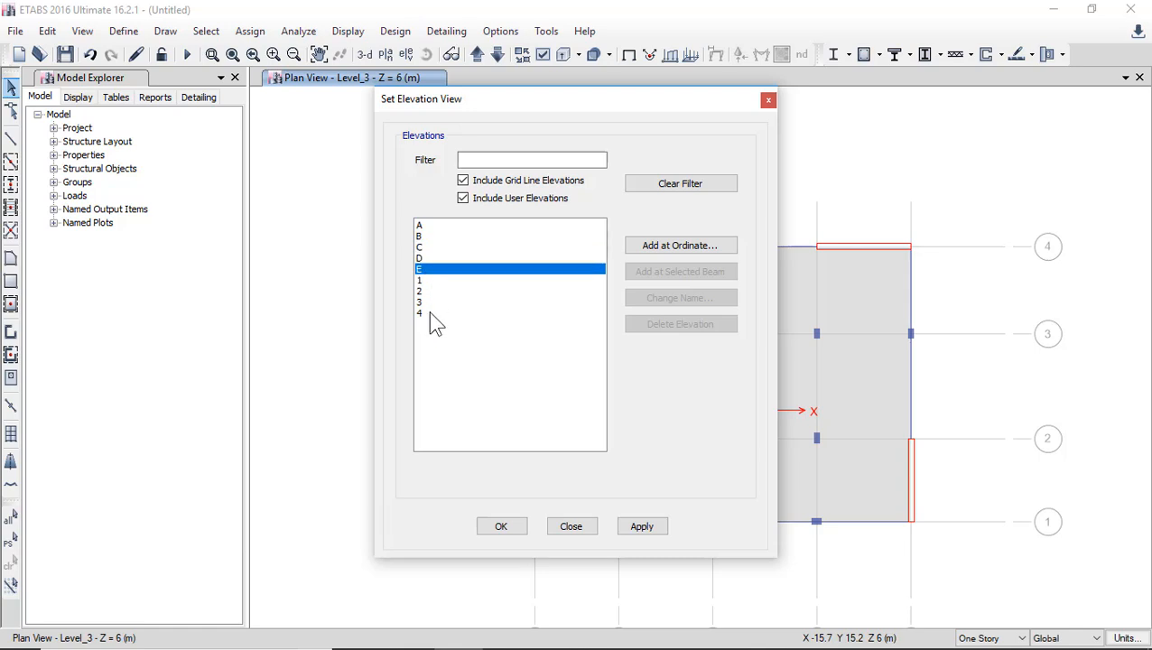
click(432, 236)
click(443, 225)
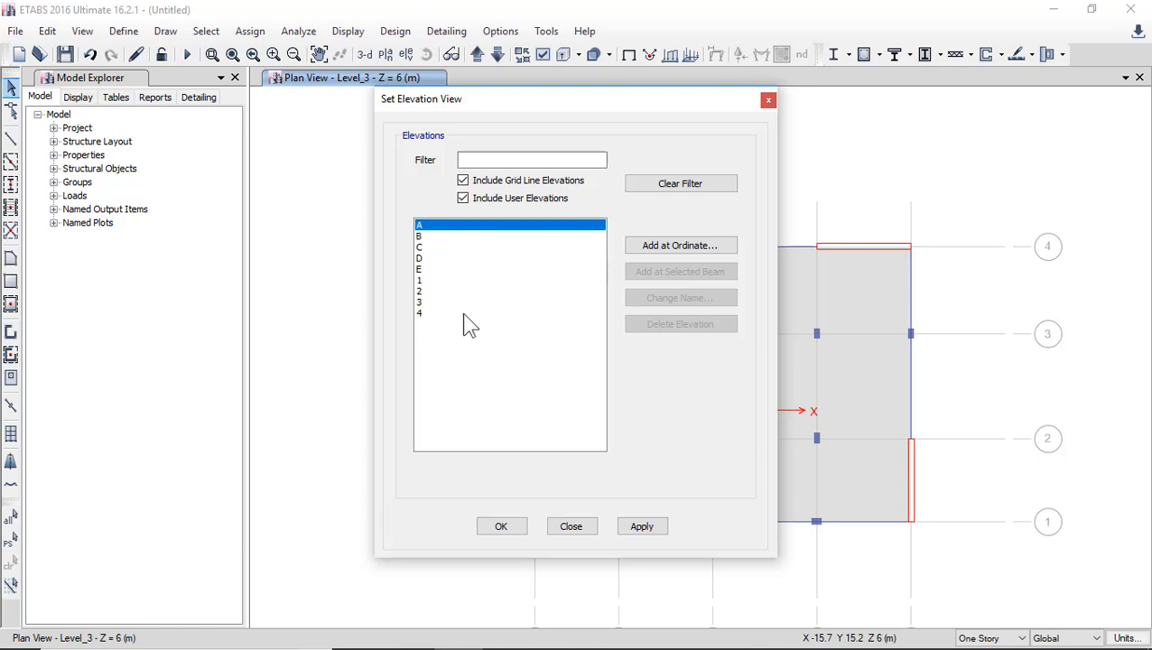
click(501, 526)
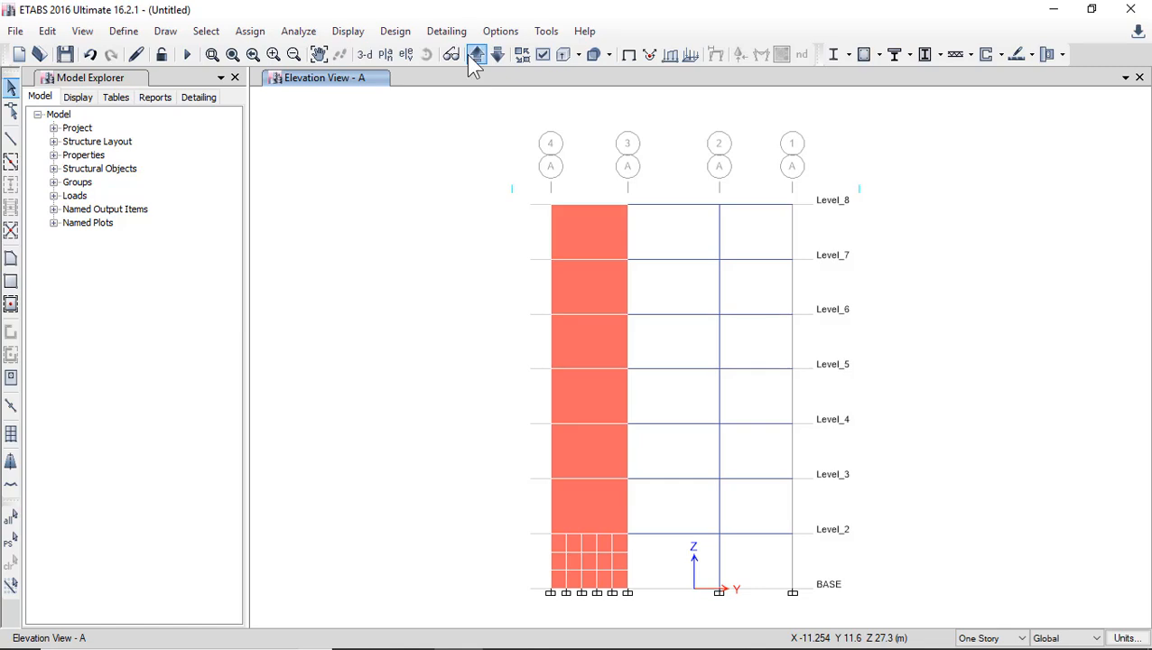
Step up through the lettered and numbered grid elevations until elevation A is shown again.
click(473, 59)
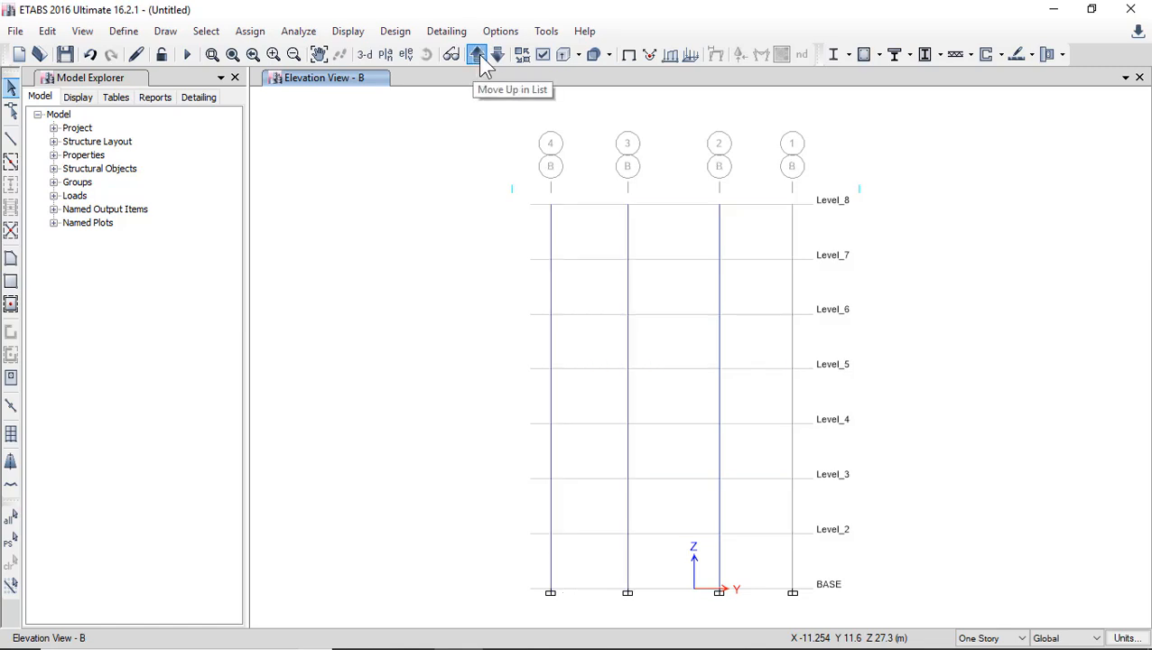
click(476, 56)
click(476, 56)
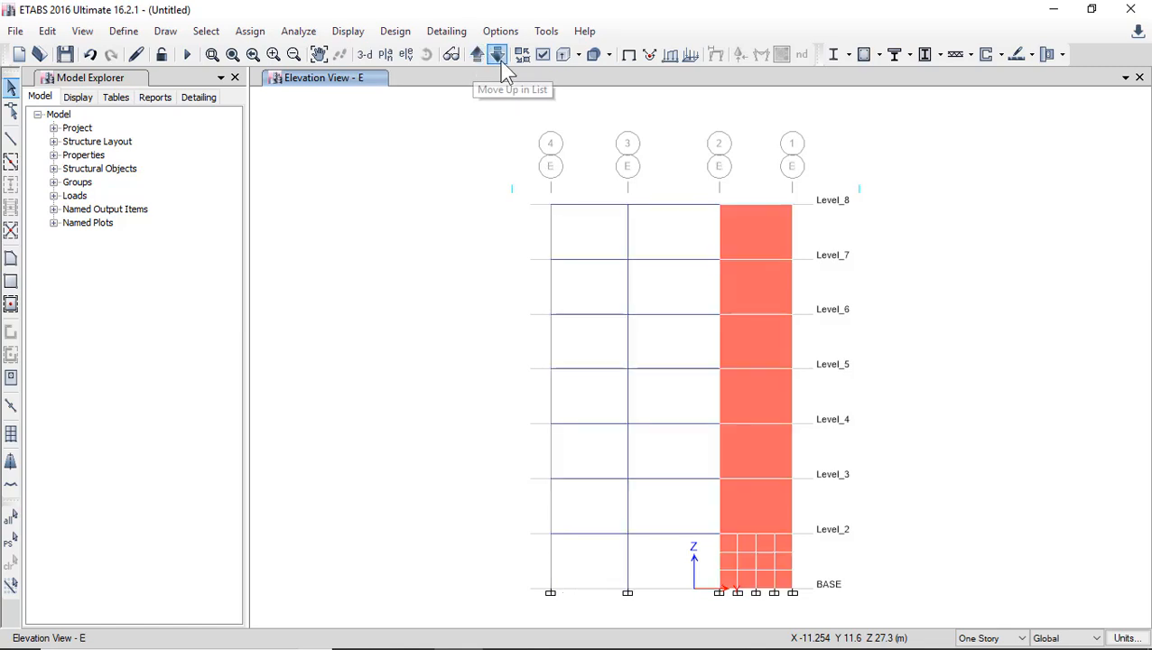
click(477, 56)
click(477, 56)
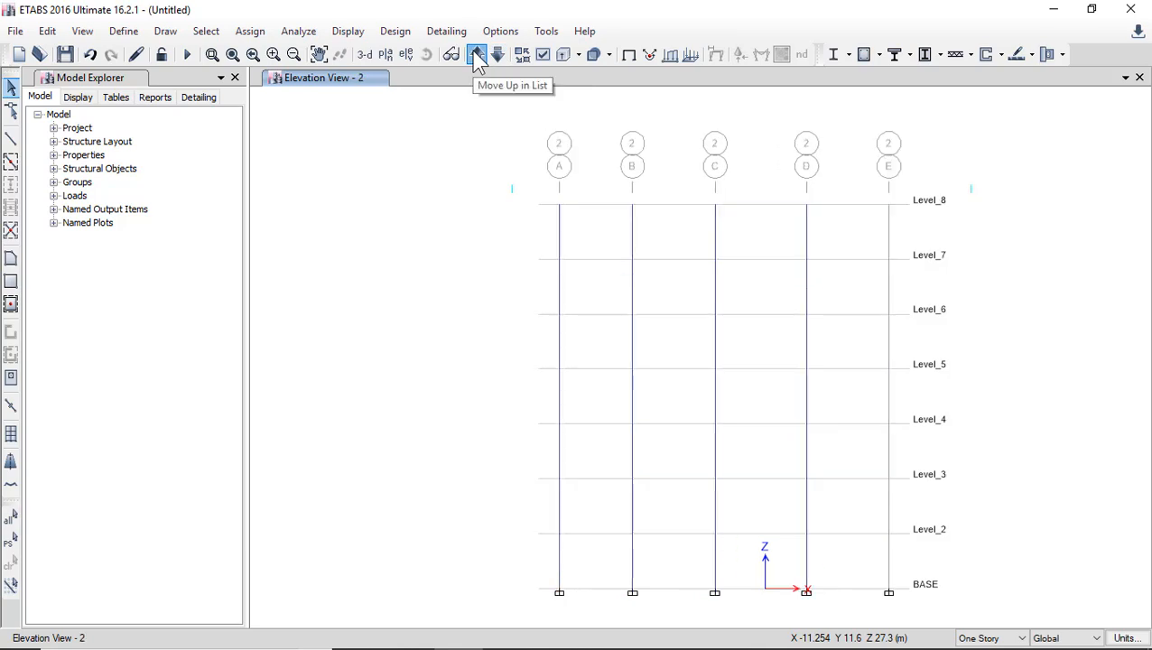
click(477, 56)
click(477, 56)
click(476, 55)
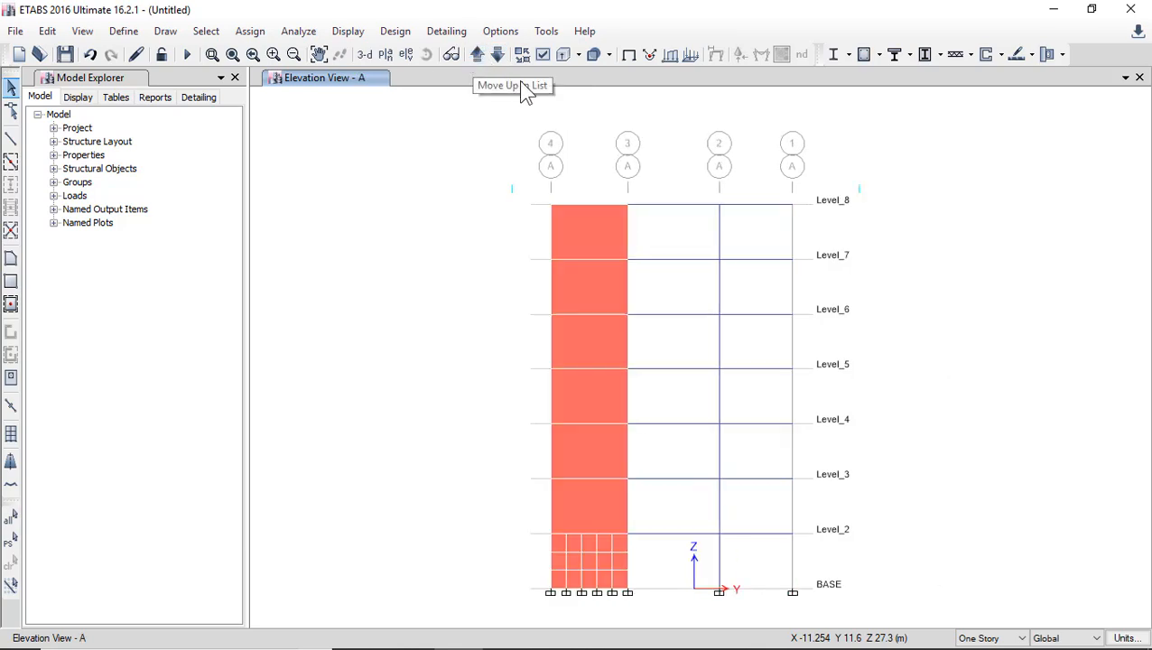
Show the Level_4 plan view and step up through the story plans, past the base, back to Level_4.
click(501, 306)
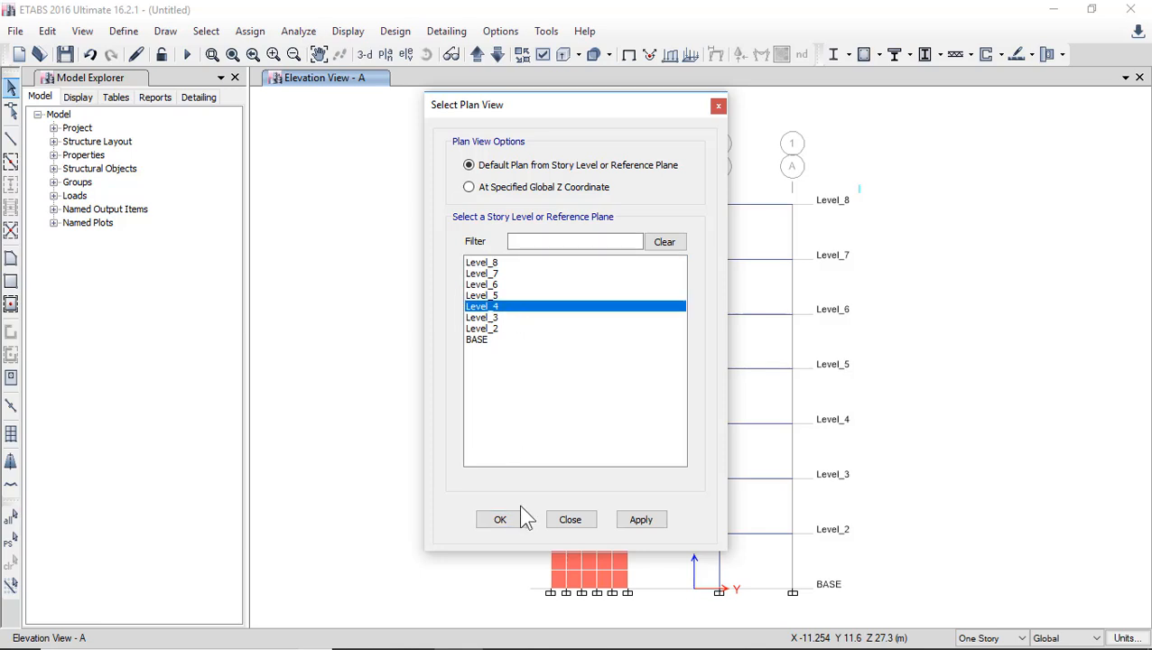
click(505, 519)
click(477, 56)
click(477, 56)
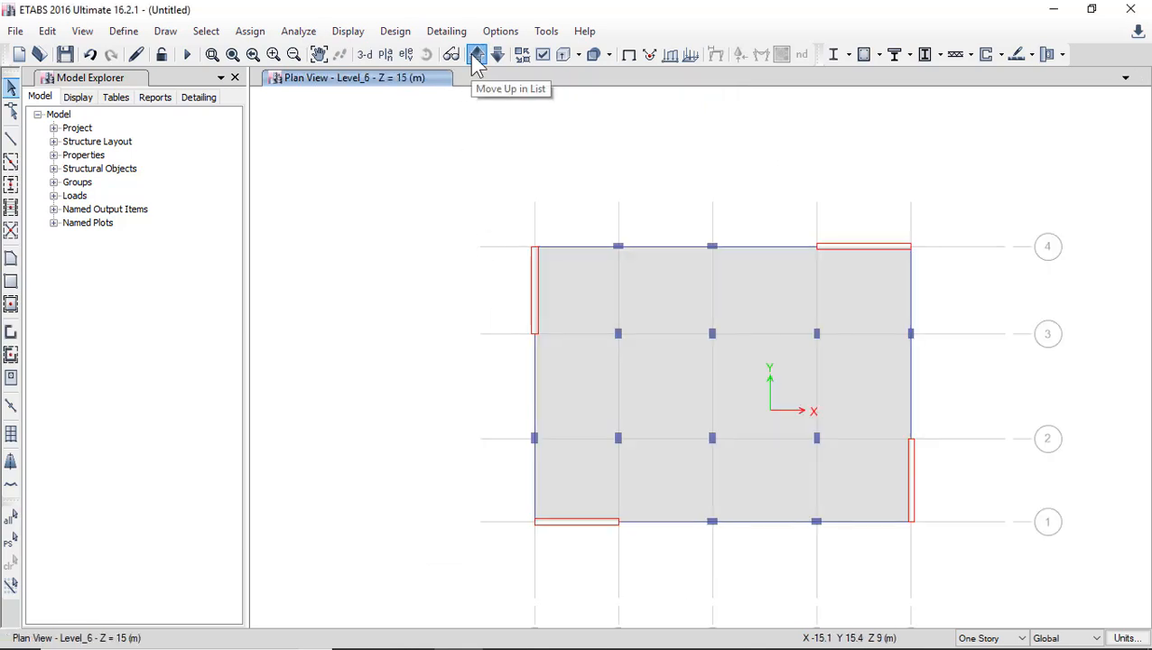
click(473, 56)
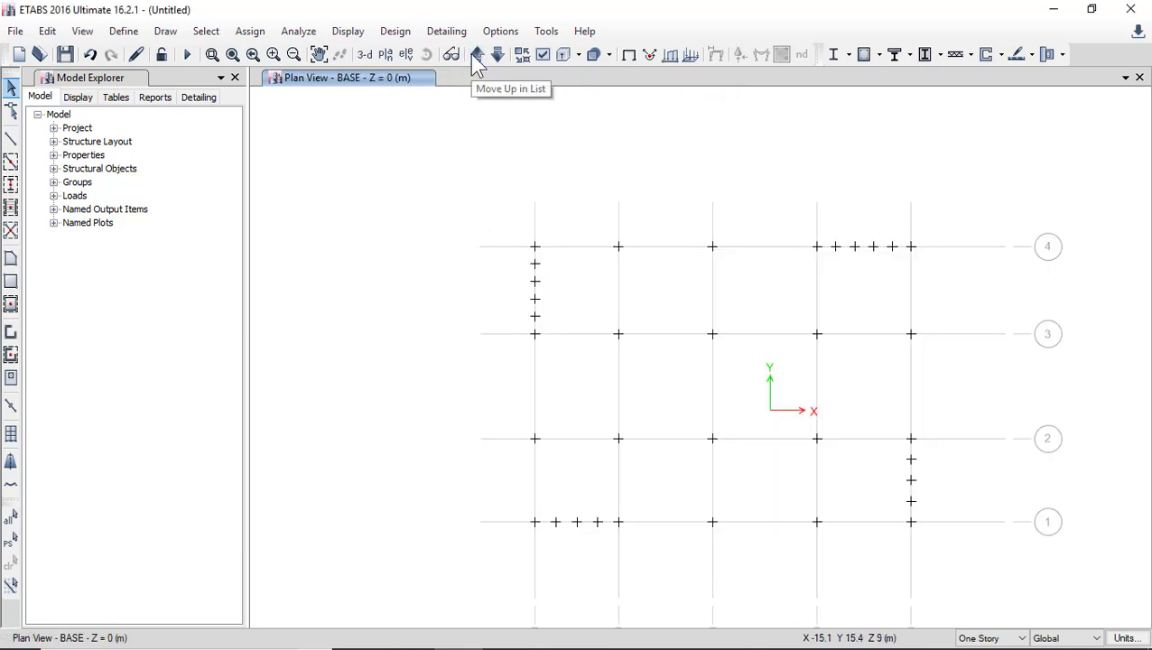
click(477, 56)
click(477, 56)
click(477, 56)
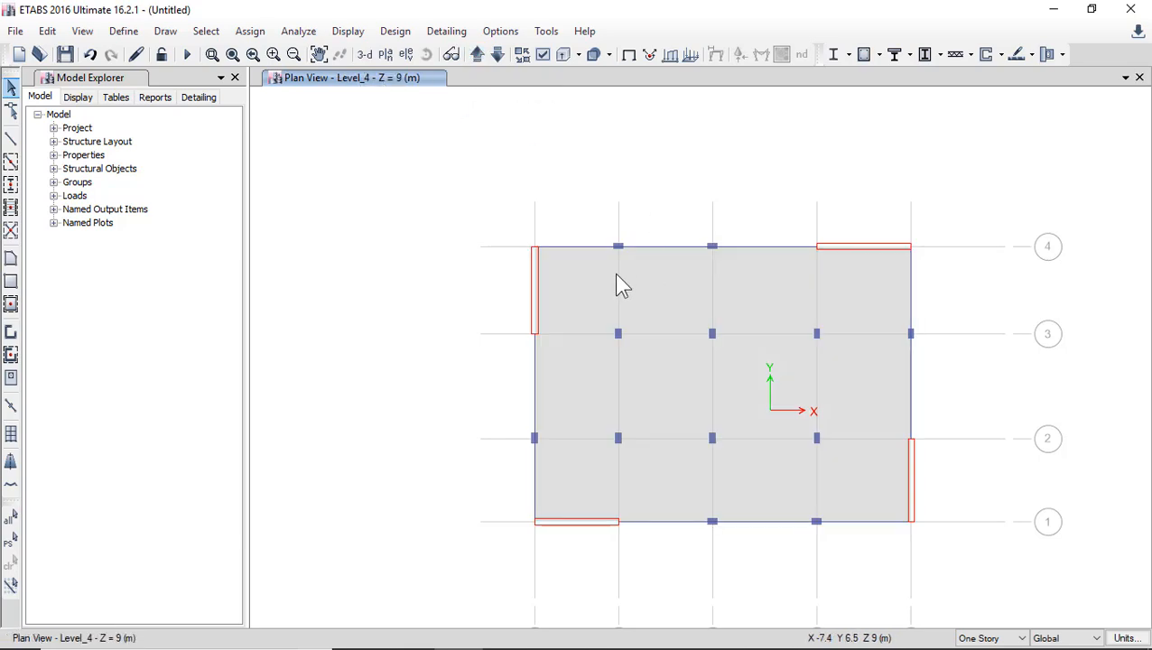
Add a new view window beside the plan view and set the original window to the default 3D view.
click(1126, 77)
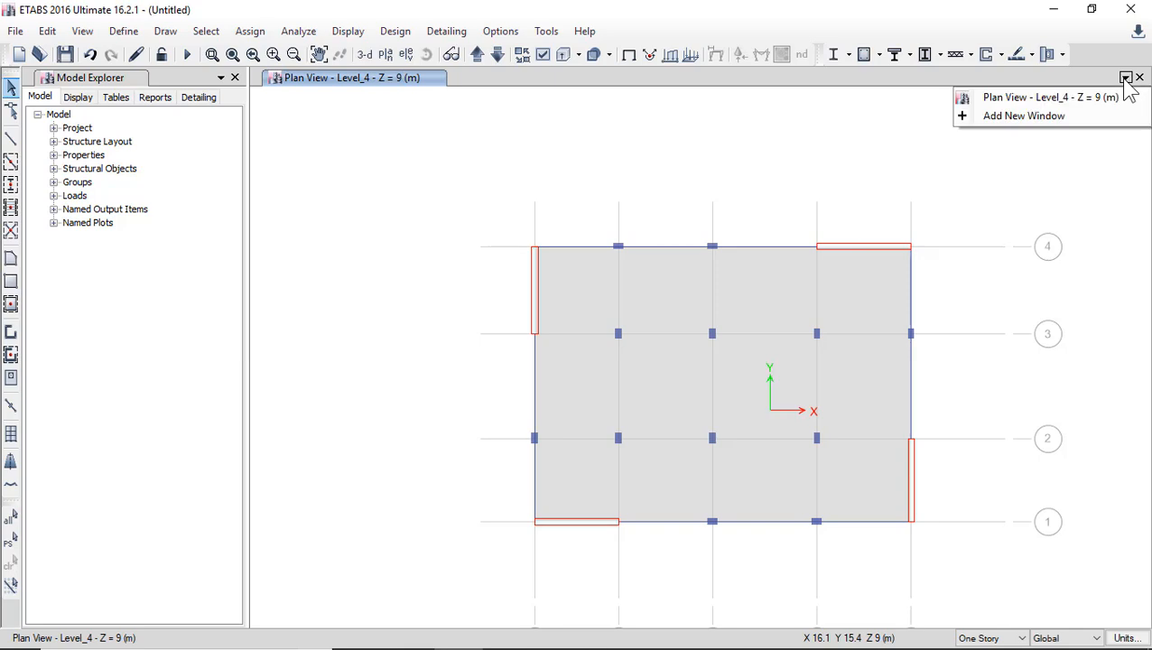
click(1028, 115)
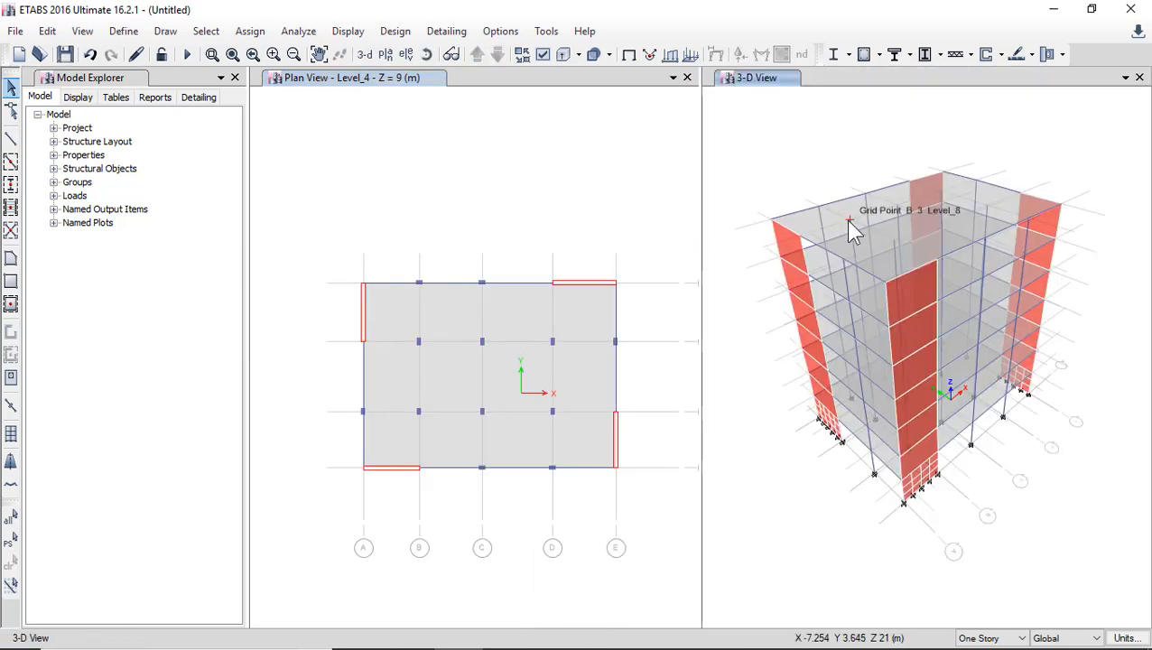
click(445, 228)
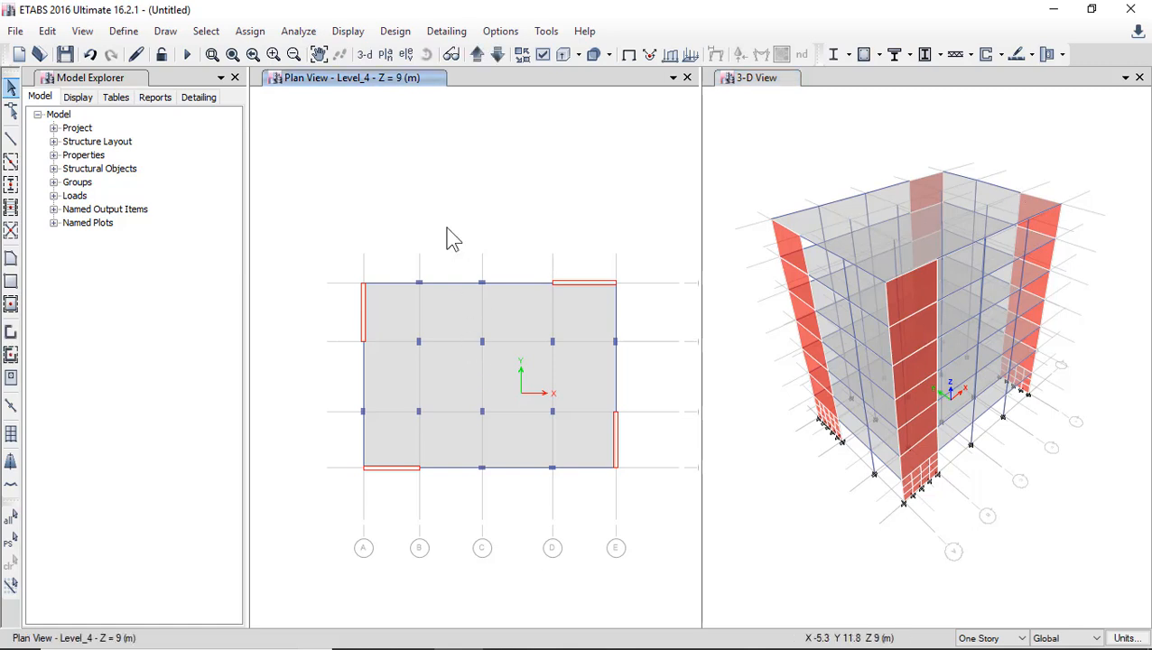
click(365, 56)
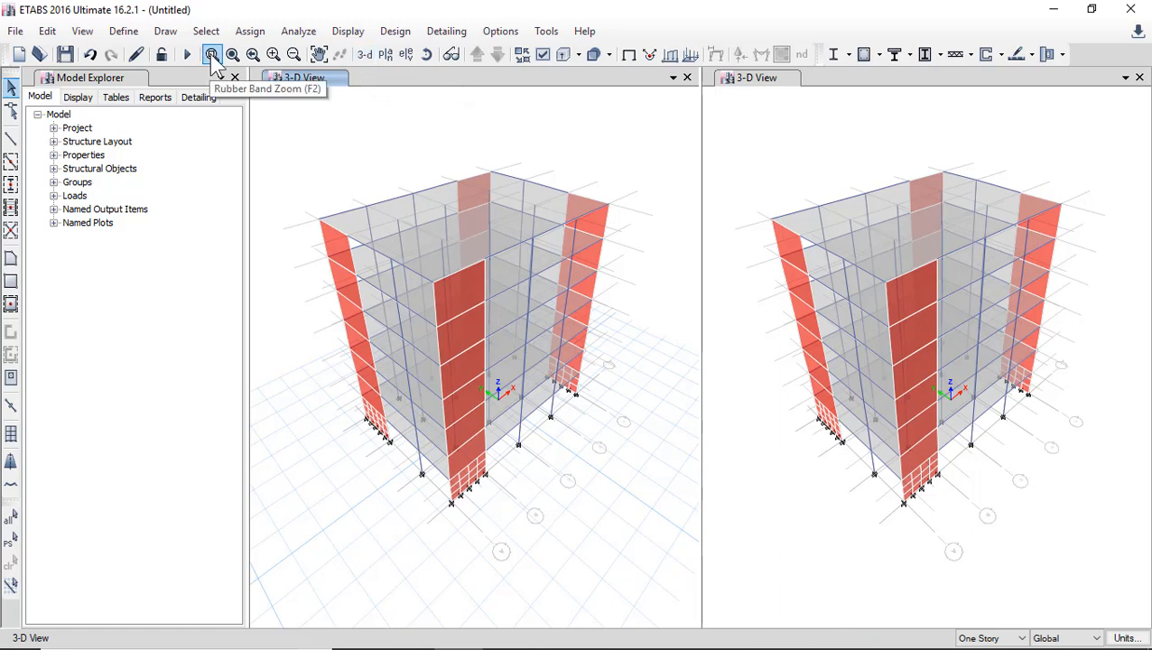
Demonstrate zooming the original 3D view by steps, to a window around the building's upper corner, and freely in and out.
click(272, 54)
click(272, 54)
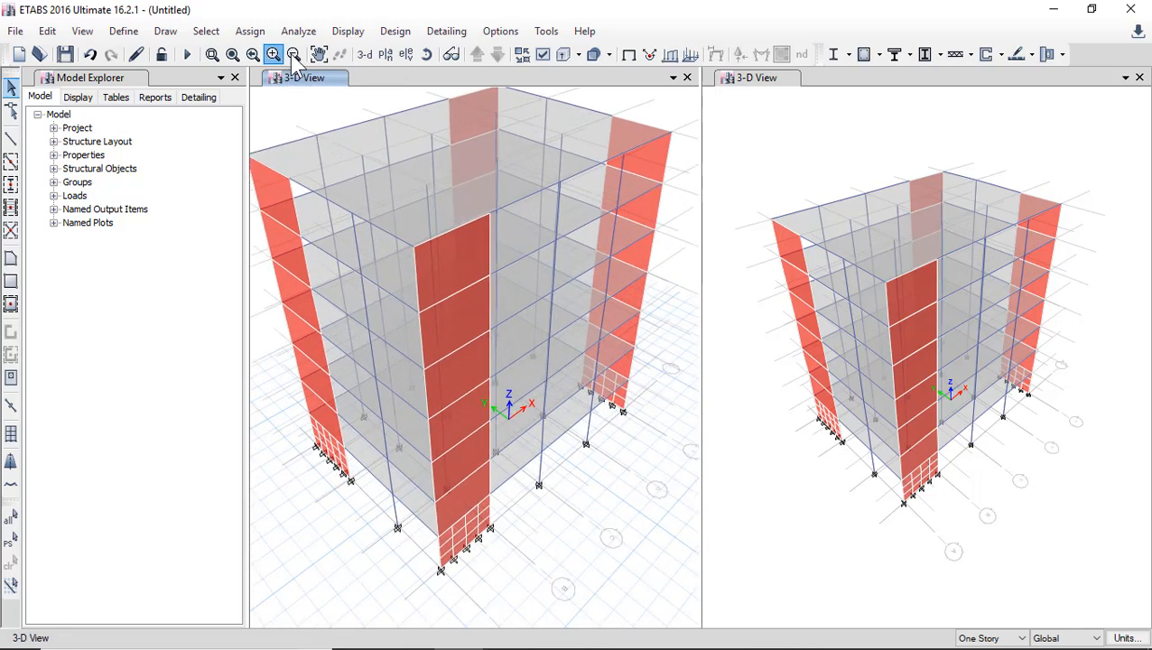
click(293, 54)
click(213, 54)
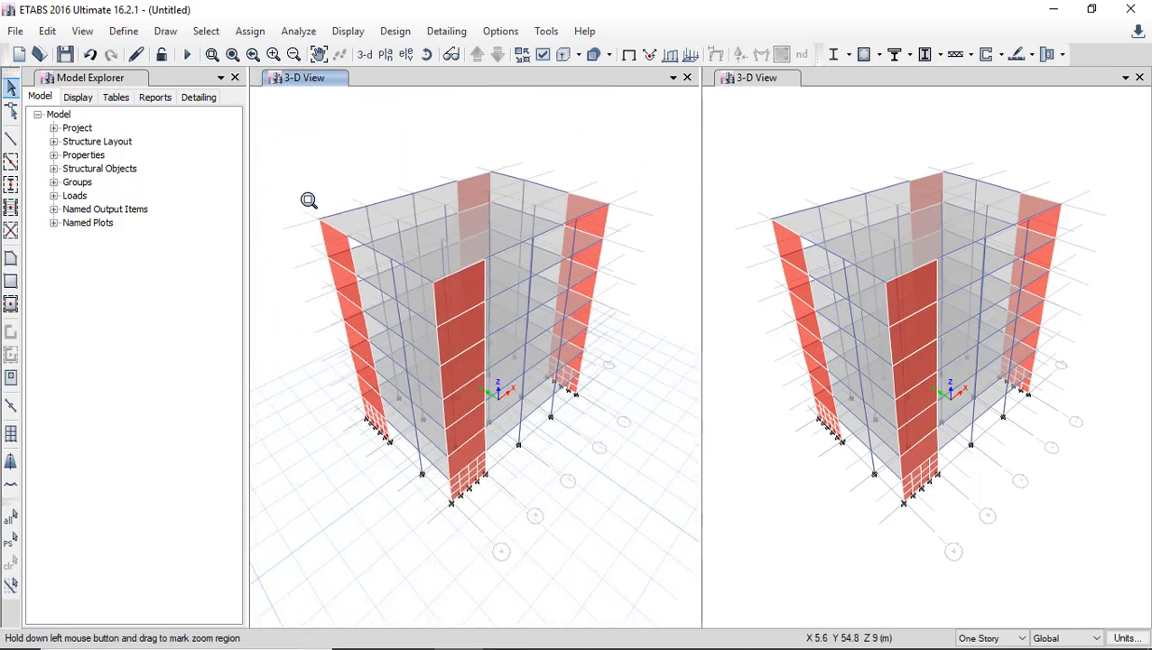
drag(307, 194, 382, 304)
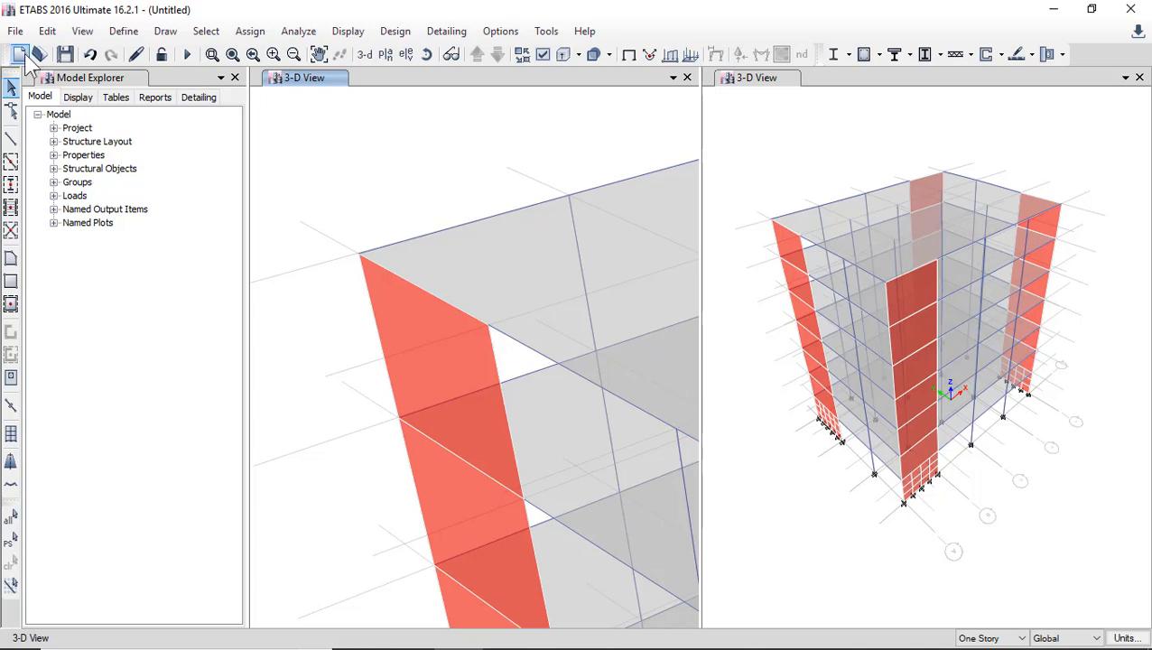
scroll(329, 173, down, 5)
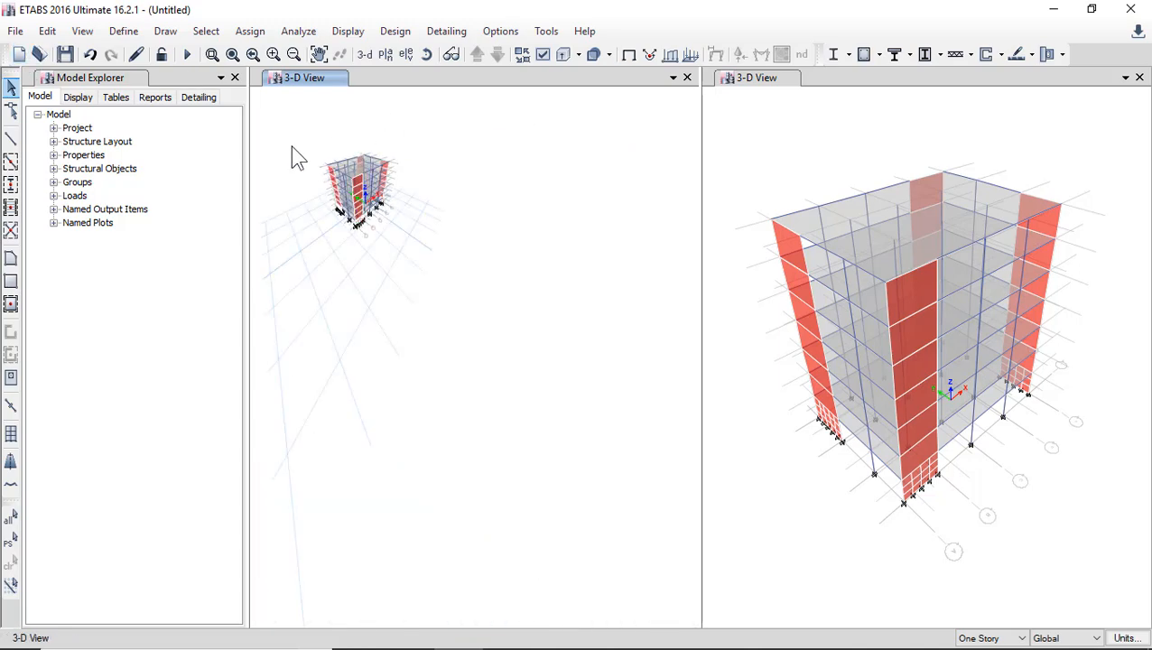
scroll(292, 146, up, 5)
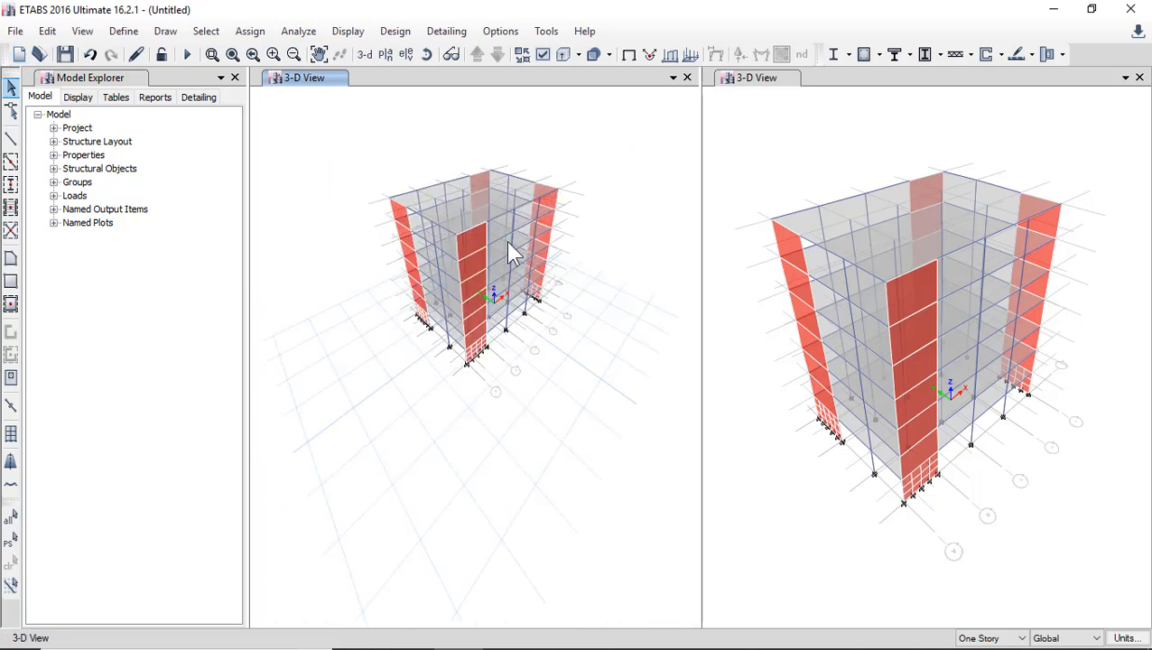
Inspect the building with extruded sections in the original 3D view and turn the extrusion off again.
click(563, 60)
scroll(480, 256, up, 5)
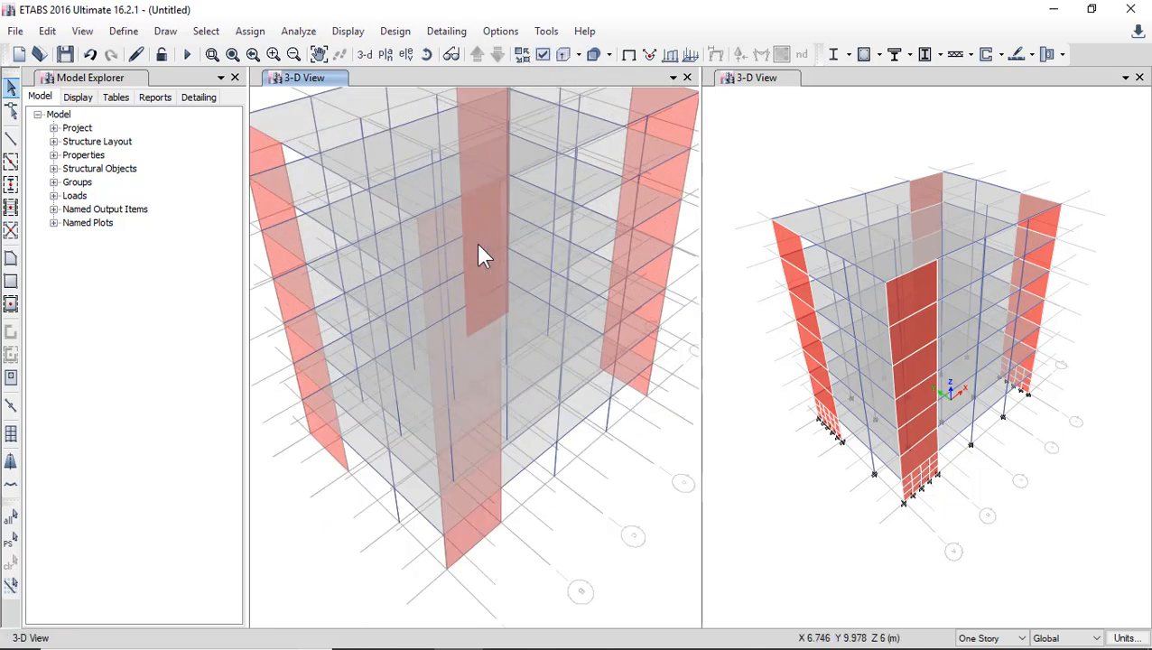
scroll(424, 249, down, 5)
scroll(418, 251, up, 8)
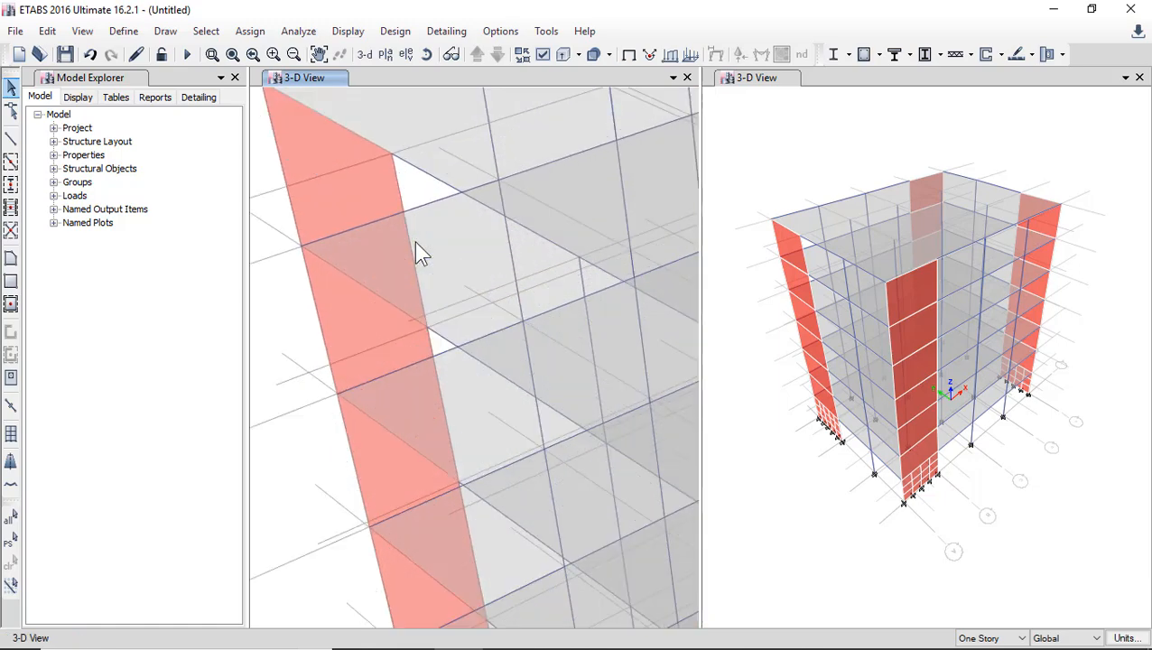
scroll(417, 224, down, 6)
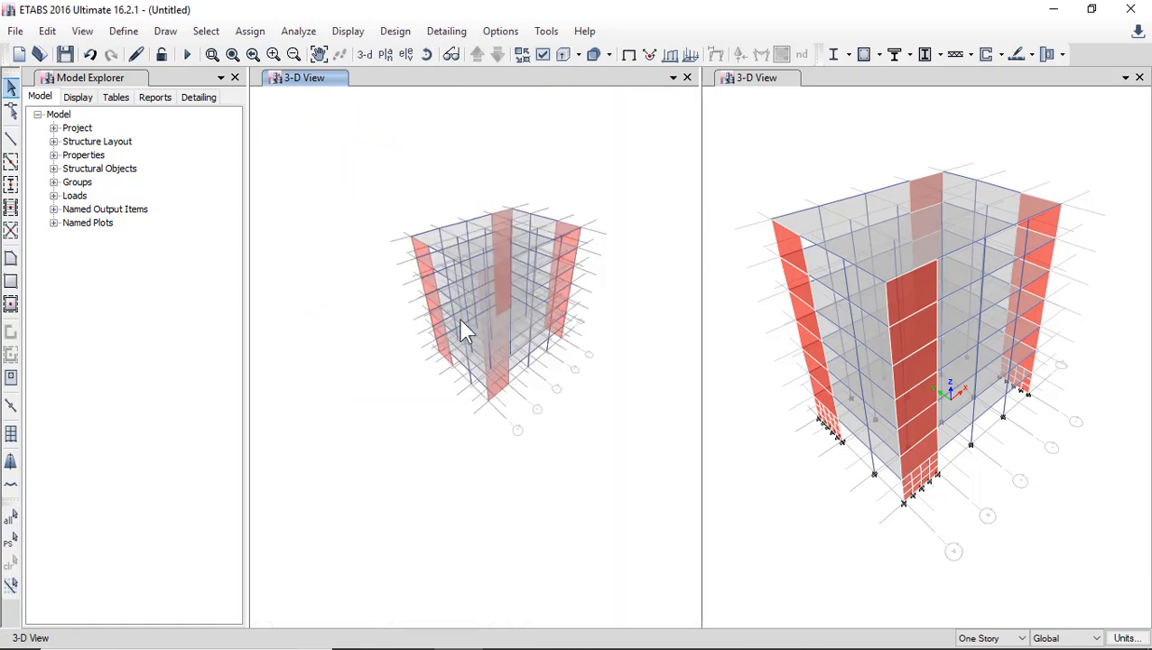
click(543, 55)
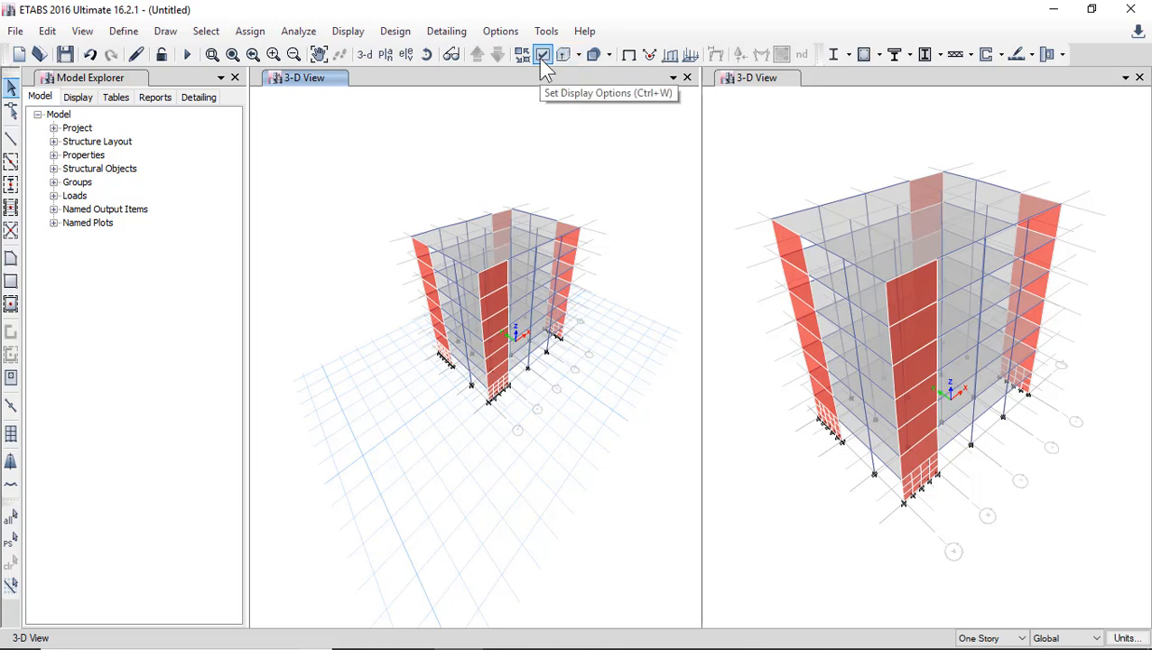
Hide the columns in the original 3D view through the display options and inspect the building without them.
click(543, 56)
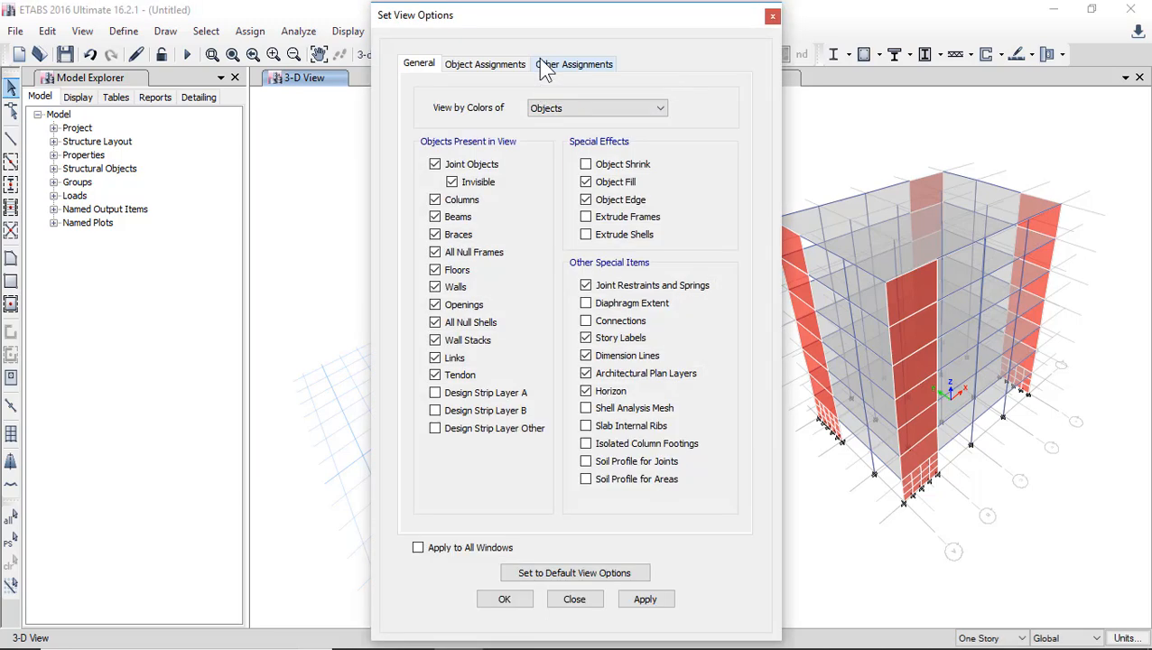
drag(541, 15, 719, 22)
click(613, 206)
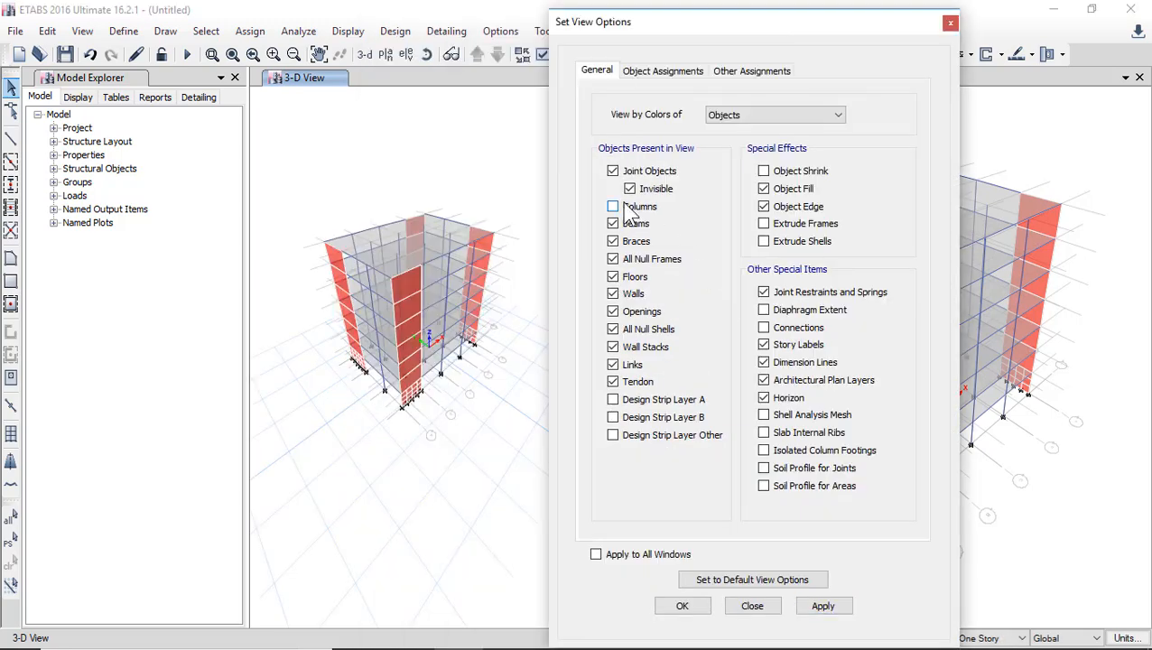
click(823, 606)
scroll(335, 331, up, 5)
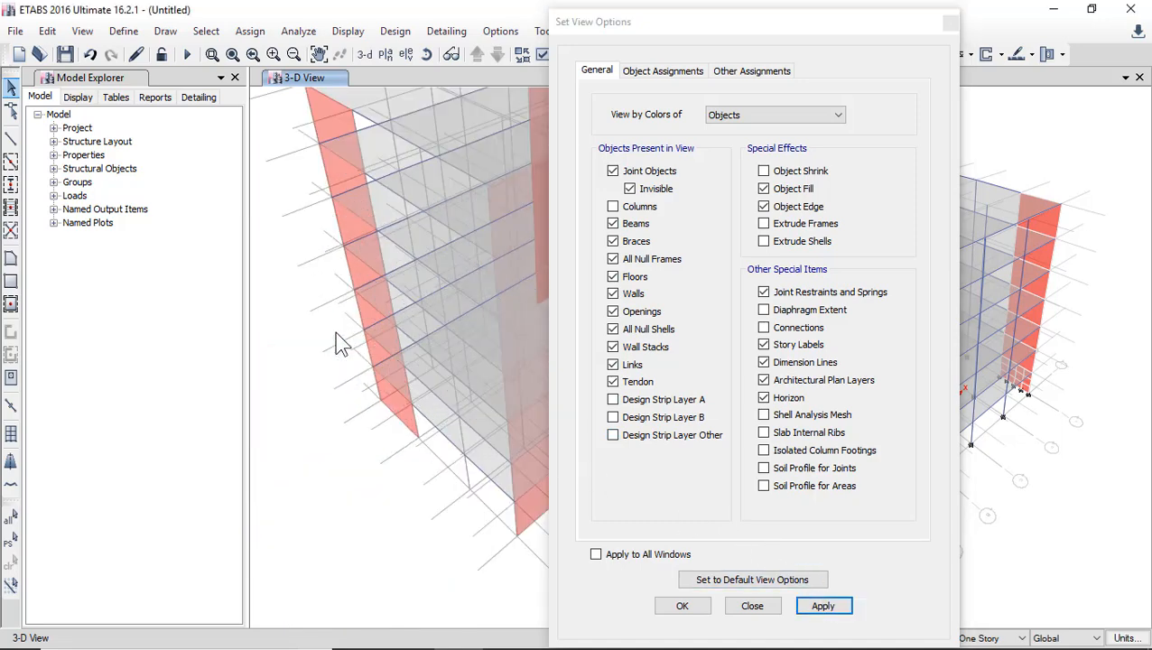
Show the columns again in the original 3D view through its display options and accept the settings.
click(632, 207)
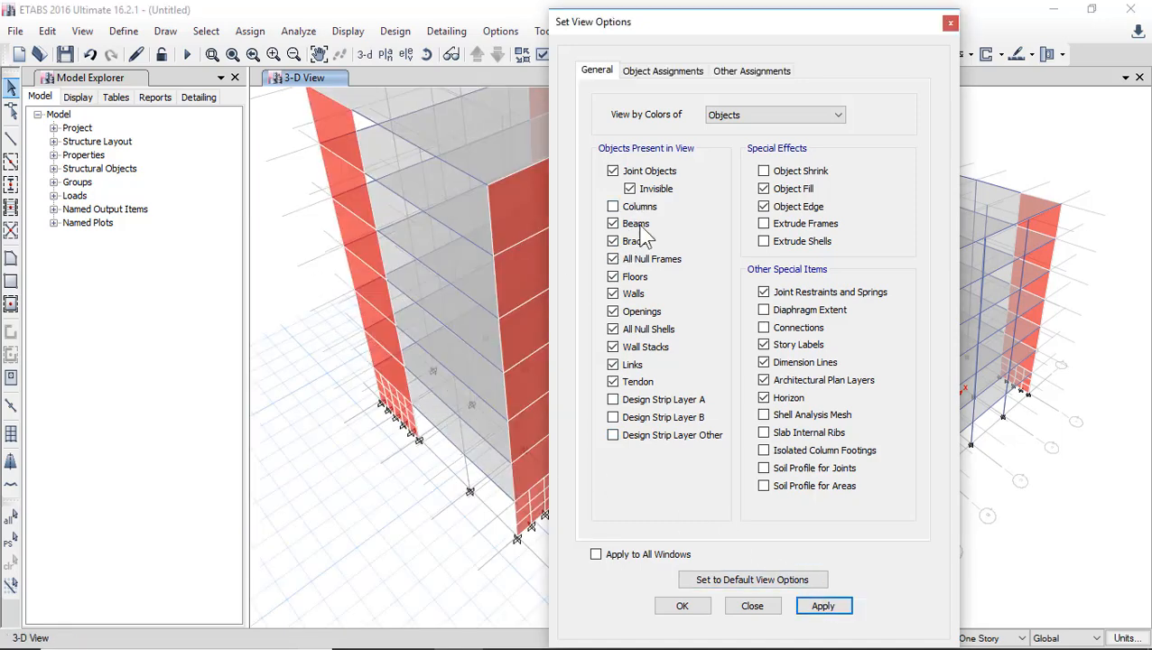
click(822, 606)
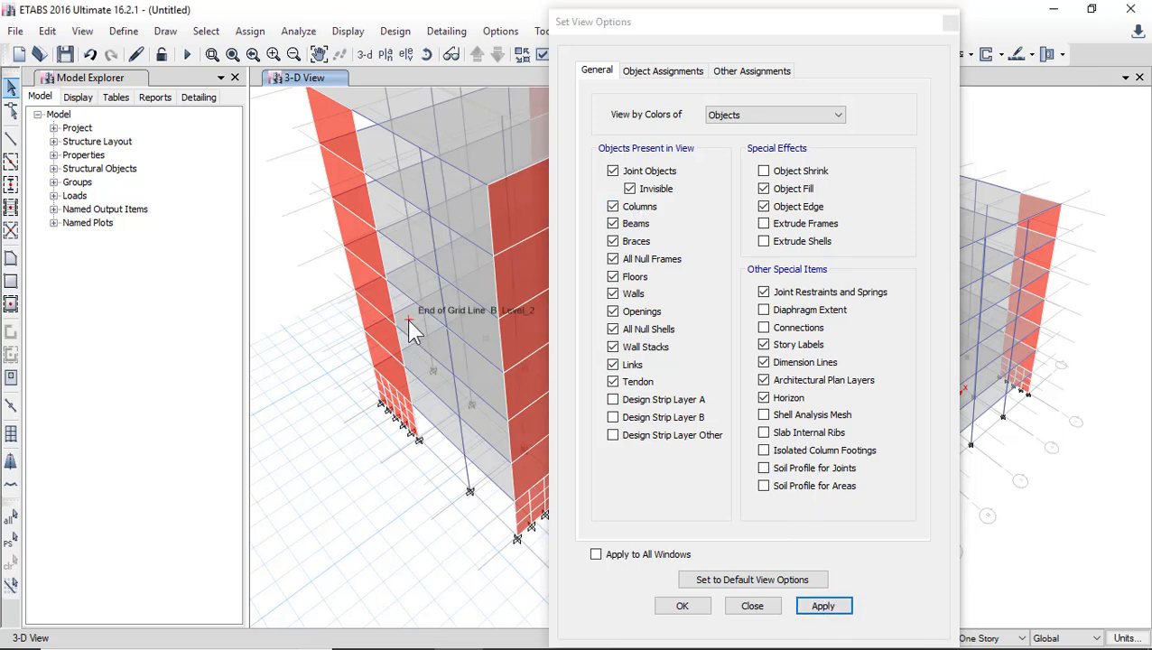
scroll(411, 332, down, 5)
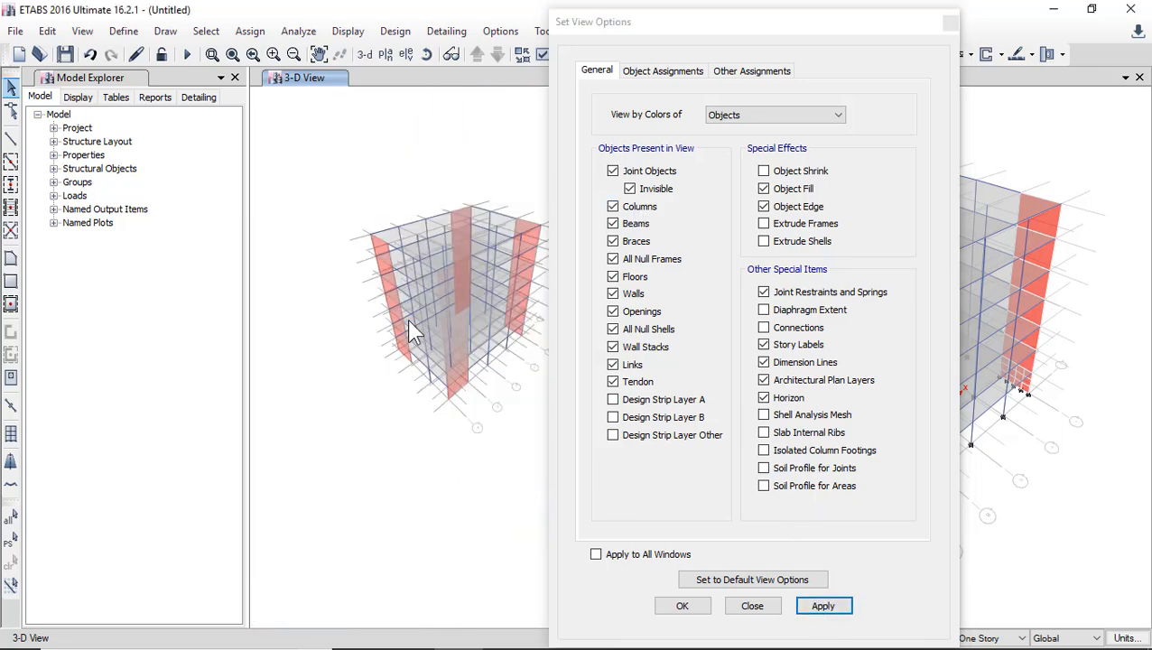
click(683, 605)
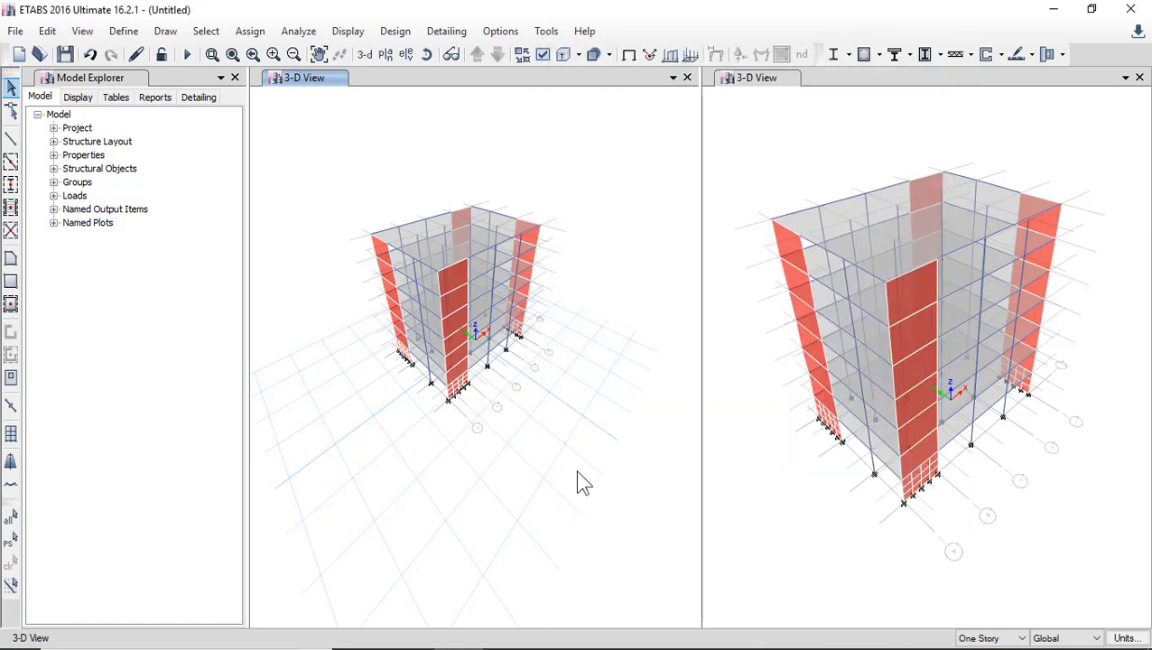
Select all columns in the model by object type.
click(206, 30)
mouse_move(237, 51)
click(458, 186)
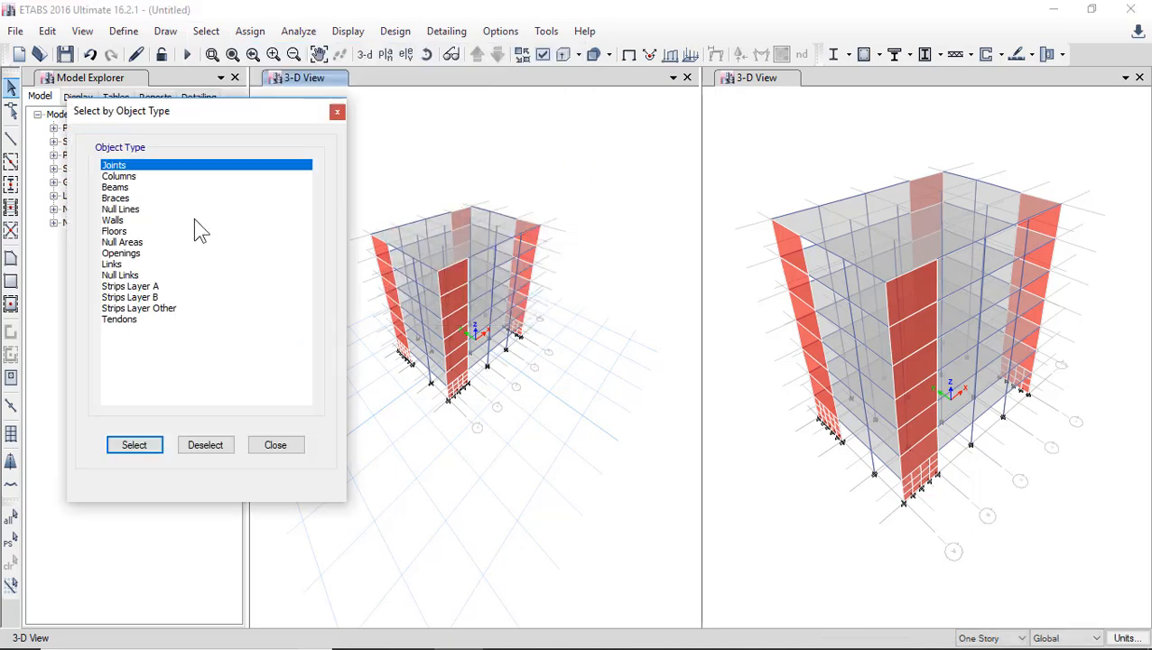
click(118, 176)
click(135, 445)
click(275, 445)
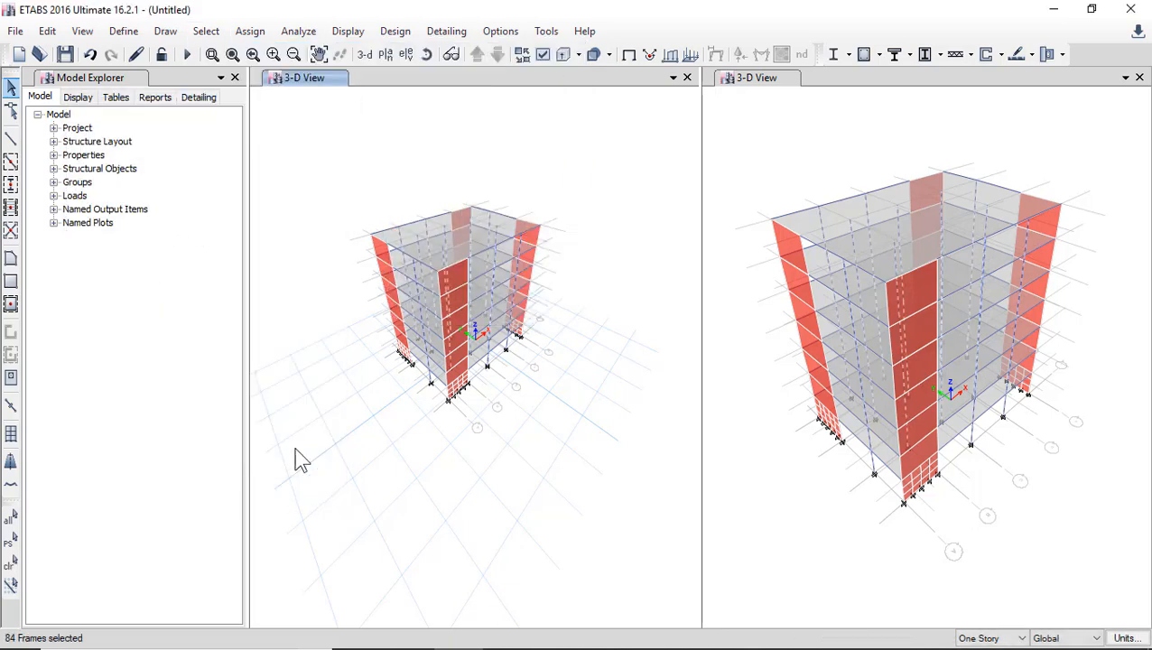
Hide the selected columns in the original 3D view, and restore the visibility of that previous selection.
right_click(281, 238)
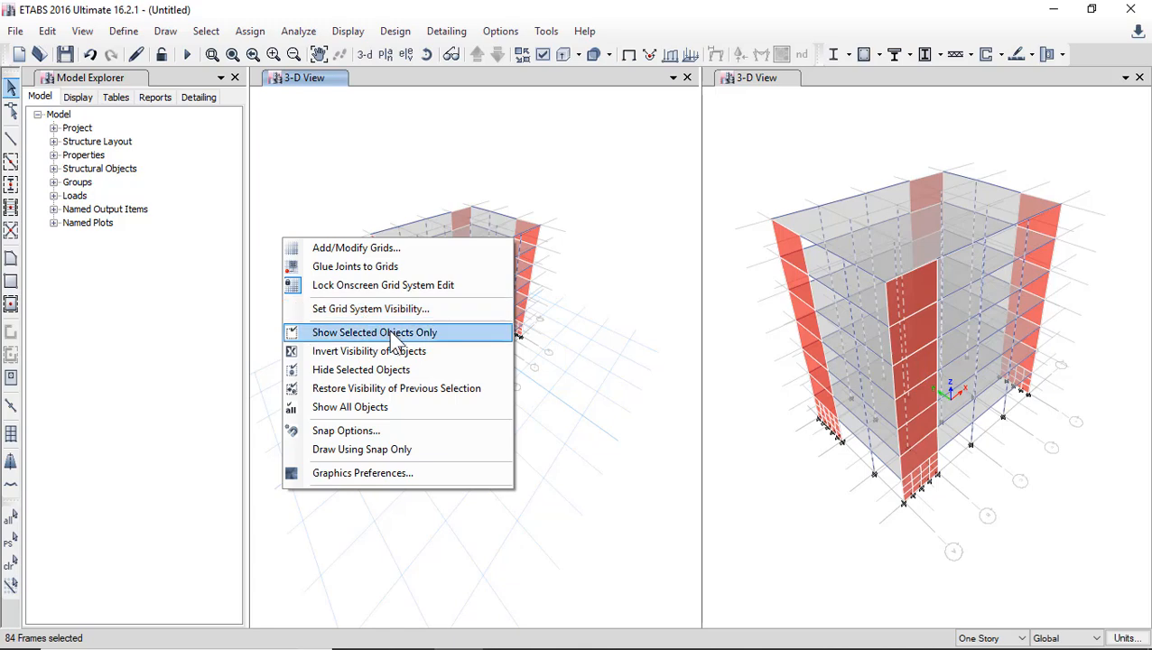
click(350, 372)
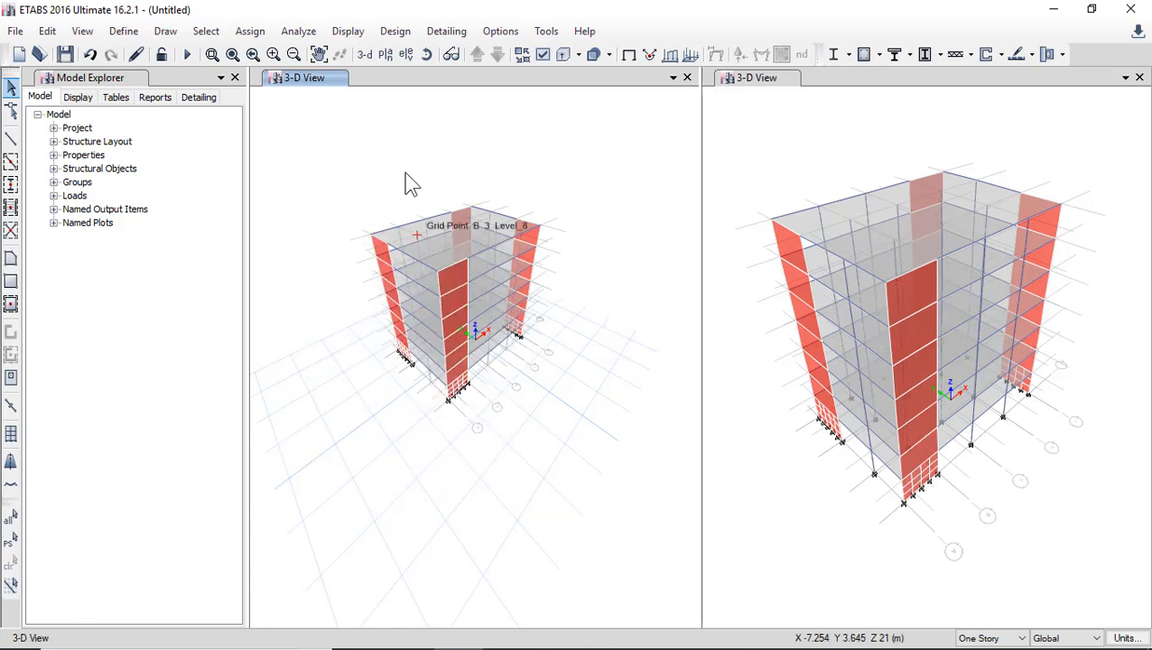
right_click(356, 110)
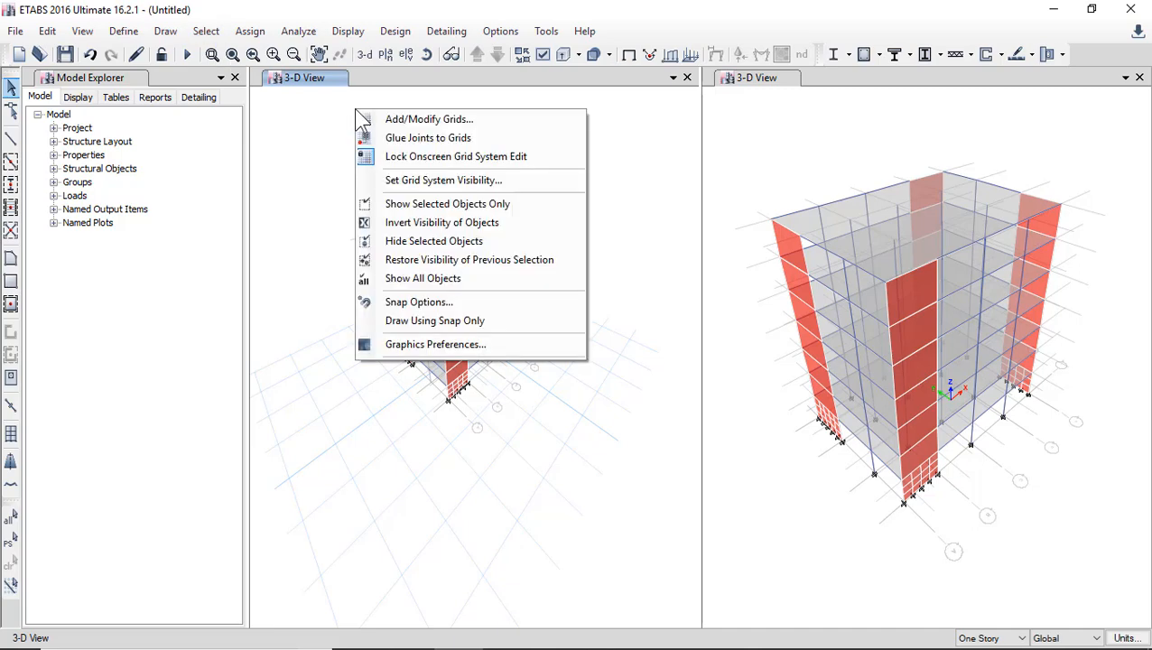
click(417, 262)
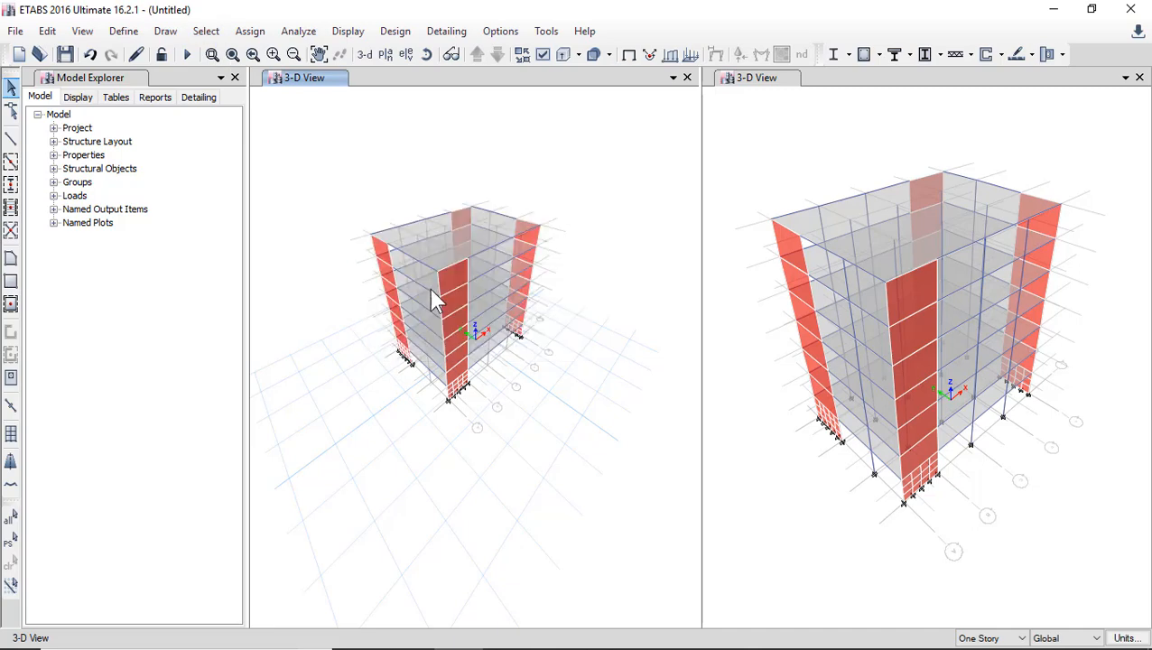
Review the general, object assignment and other assignment display options of the original 3D view.
click(543, 54)
drag(597, 22, 362, 22)
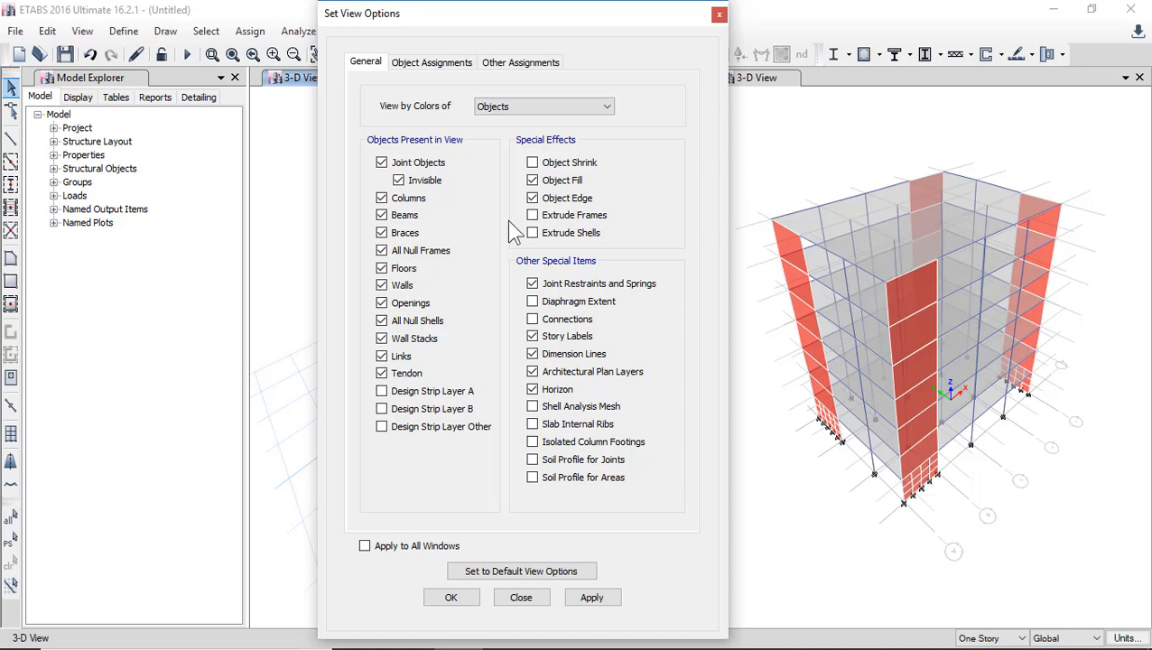
click(532, 283)
click(423, 63)
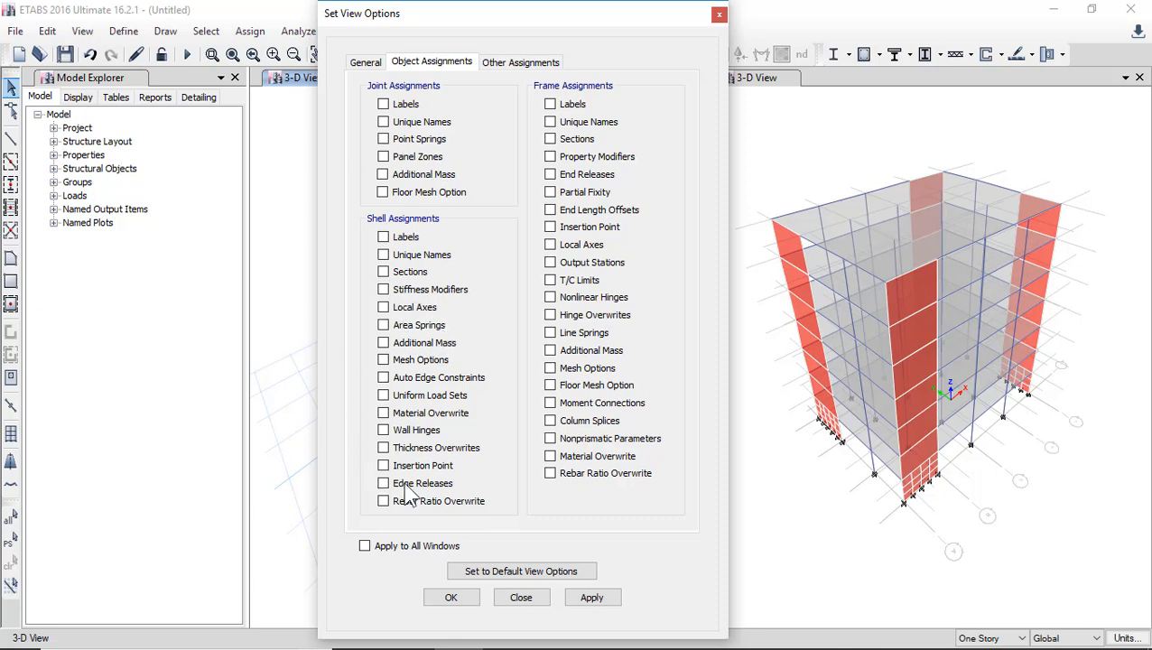
click(505, 62)
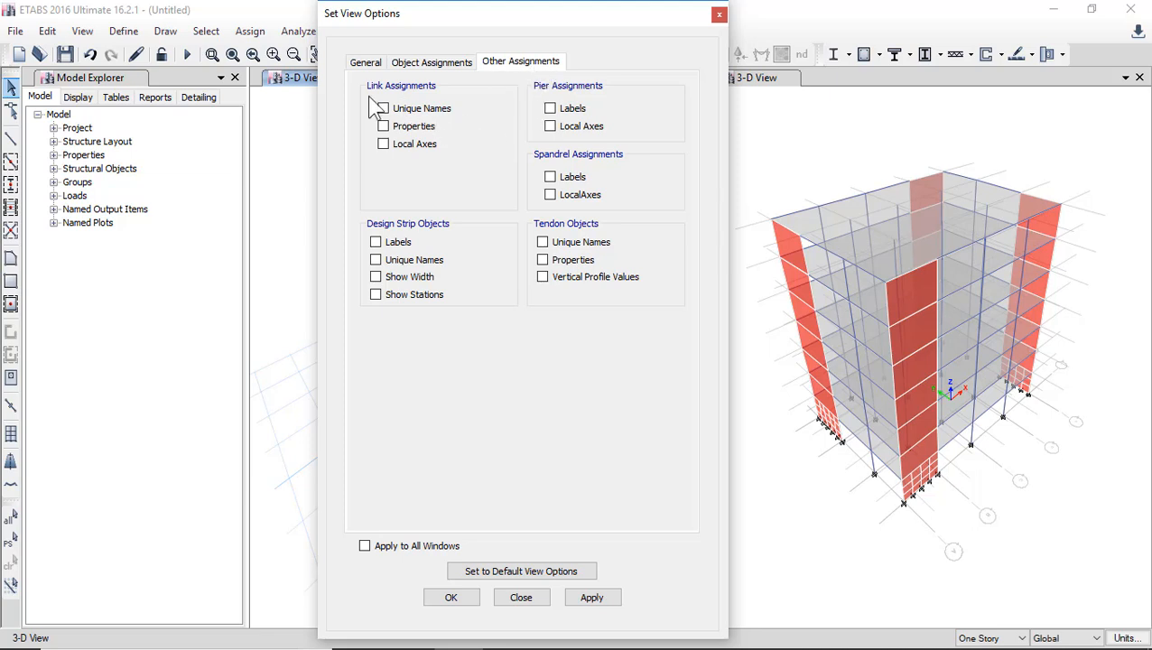